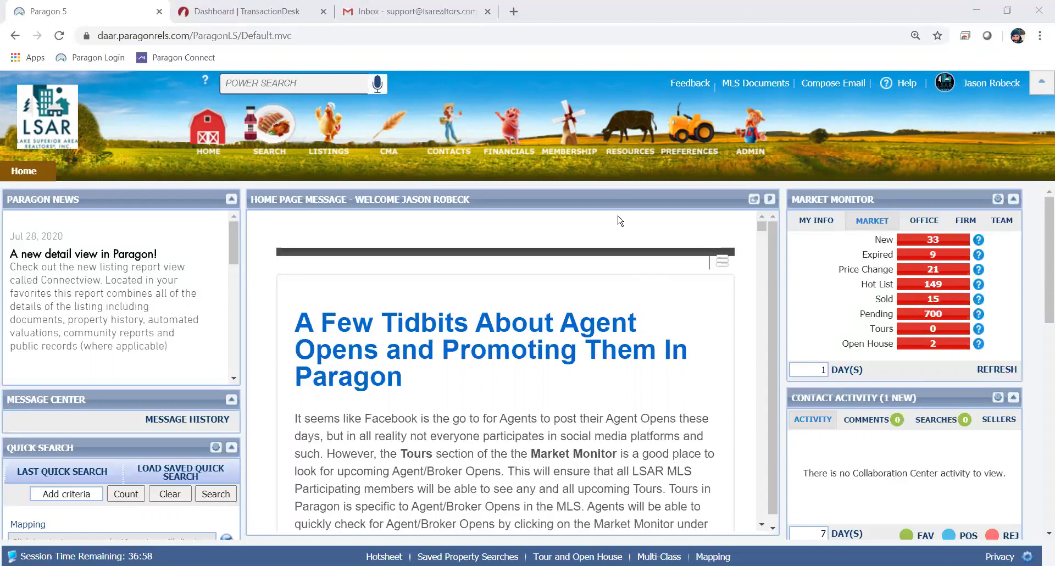
- Check Paragon's Resources menu, then switch to the Dashboard | TransactionDesk tab
{"action": "left_click", "coordinate": [639, 133]}
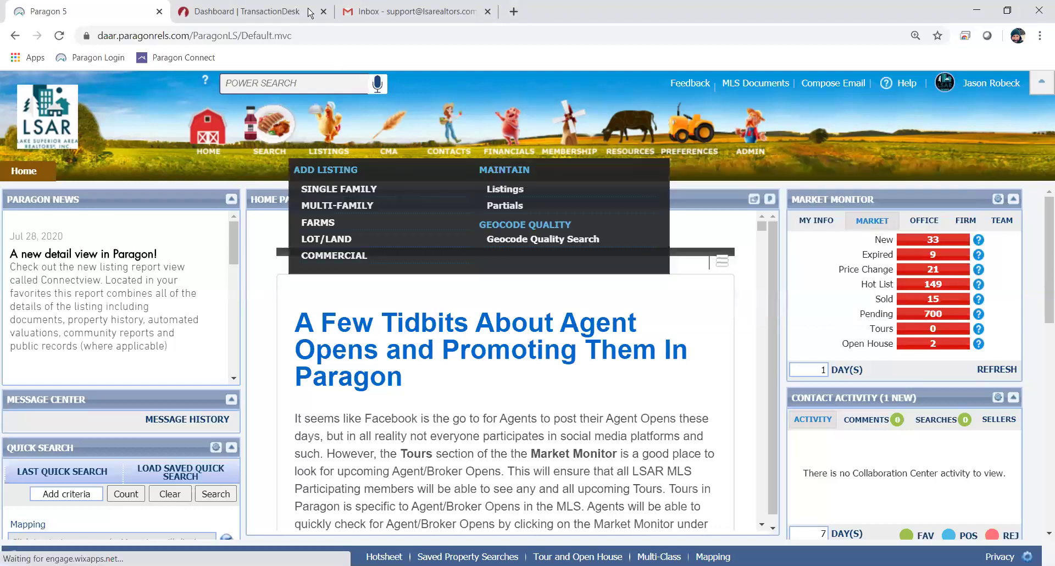
{"action": "left_click", "coordinate": [266, 15]}
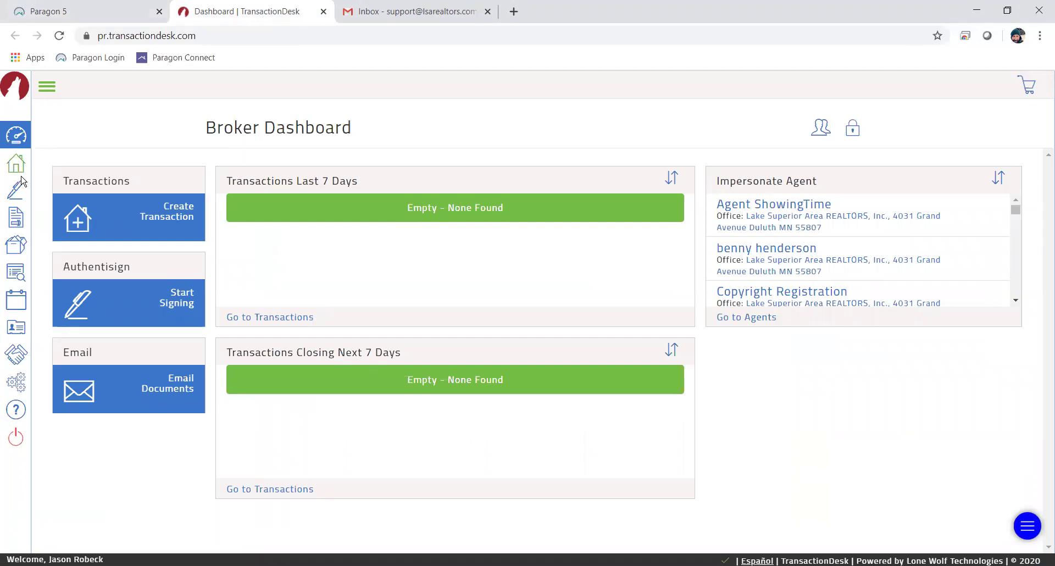
- Expand the sidebar, go to Forms and enter the MNAR - MN Residential Forms folder
{"action": "left_click", "coordinate": [48, 87]}
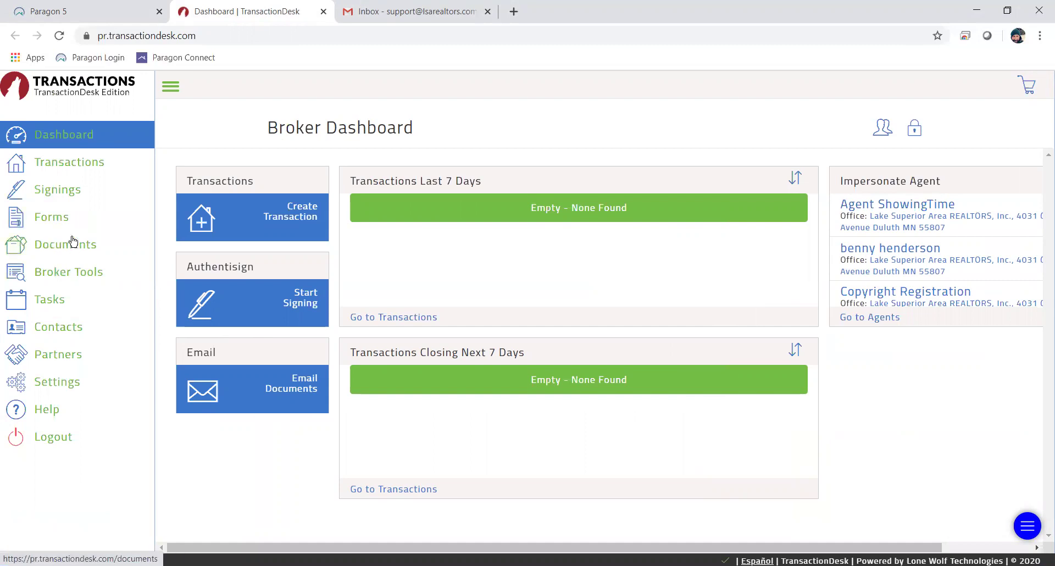
{"action": "left_click", "coordinate": [54, 220]}
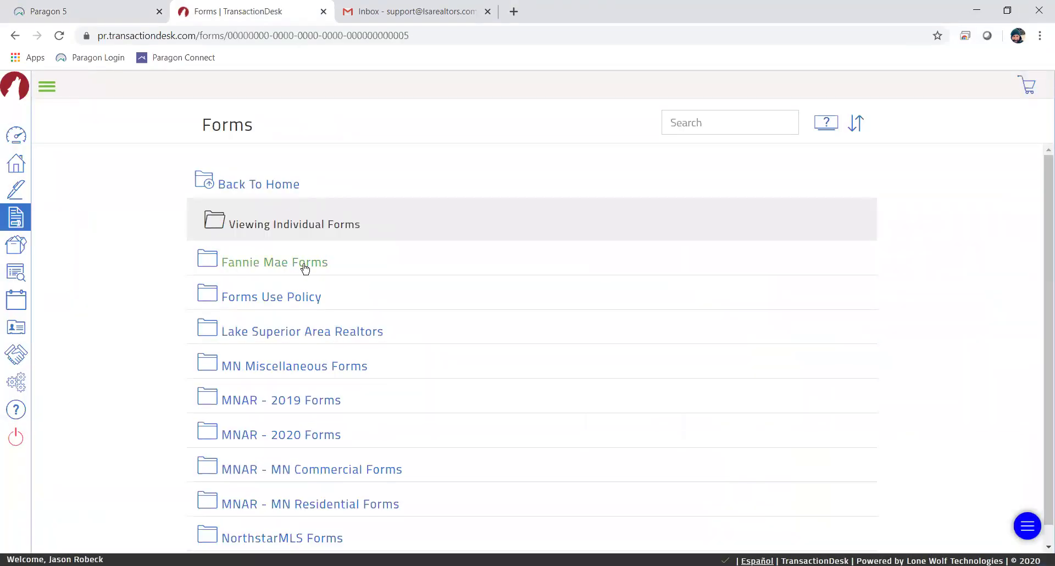
{"action": "scroll", "coordinate": [306, 269], "scroll_direction": "down", "scroll_amount": 1}
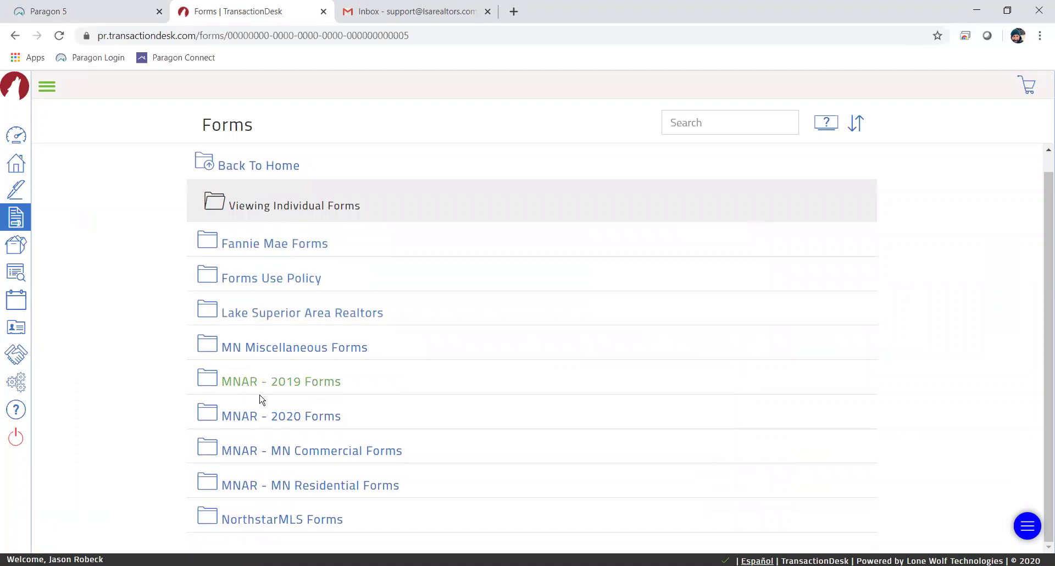
{"action": "left_click", "coordinate": [291, 488]}
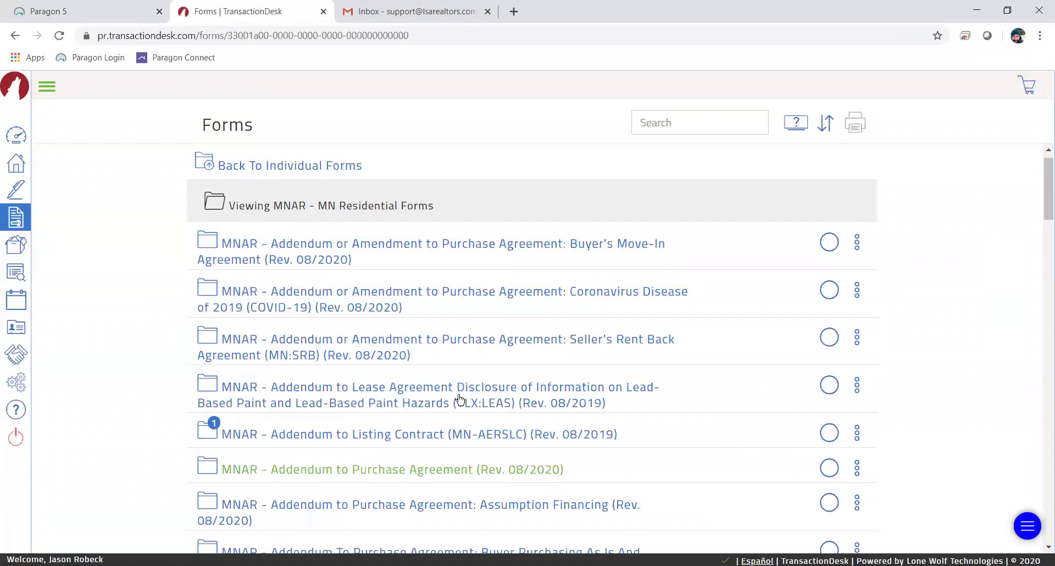
- Search the forms library for 'disclosure', then clear the search box
{"action": "scroll", "coordinate": [410, 388], "scroll_direction": "down", "scroll_amount": 10}
{"action": "scroll", "coordinate": [409, 385], "scroll_direction": "down", "scroll_amount": 5}
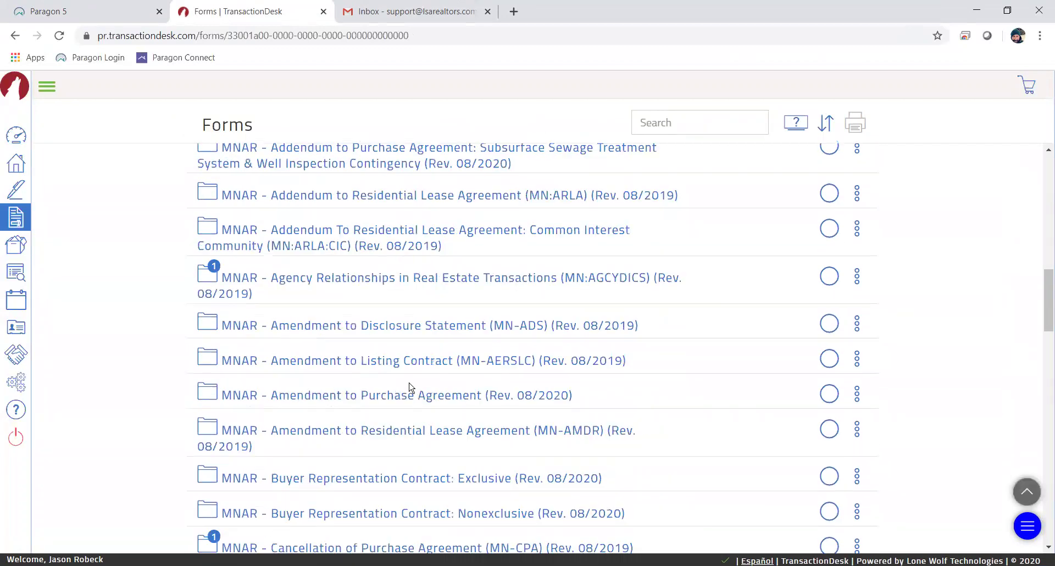
{"action": "scroll", "coordinate": [412, 386], "scroll_direction": "down", "scroll_amount": 2}
{"action": "scroll", "coordinate": [411, 386], "scroll_direction": "down", "scroll_amount": 5}
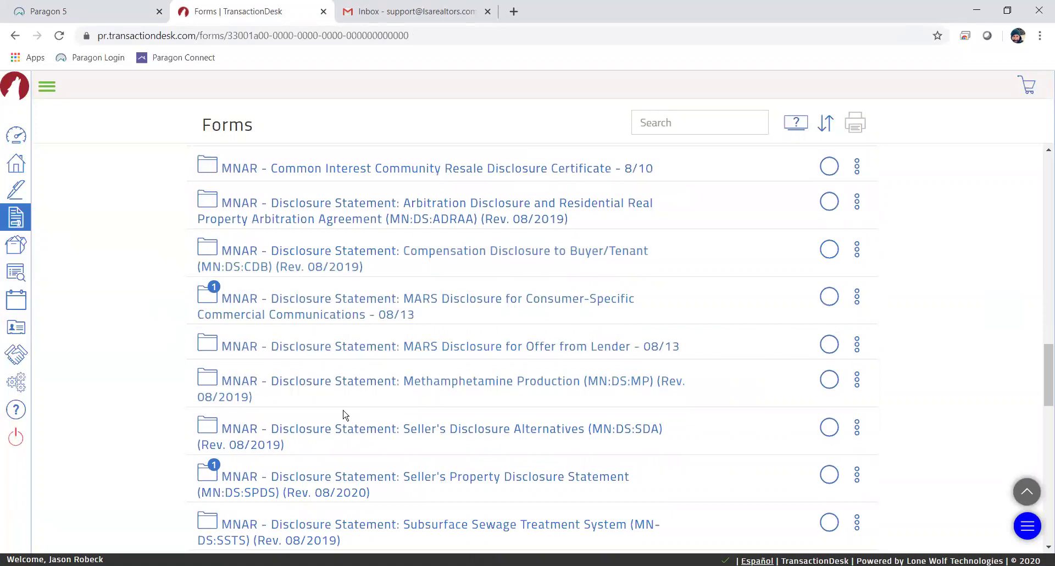
{"action": "left_click", "coordinate": [700, 116]}
{"action": "type", "text": "discl"}
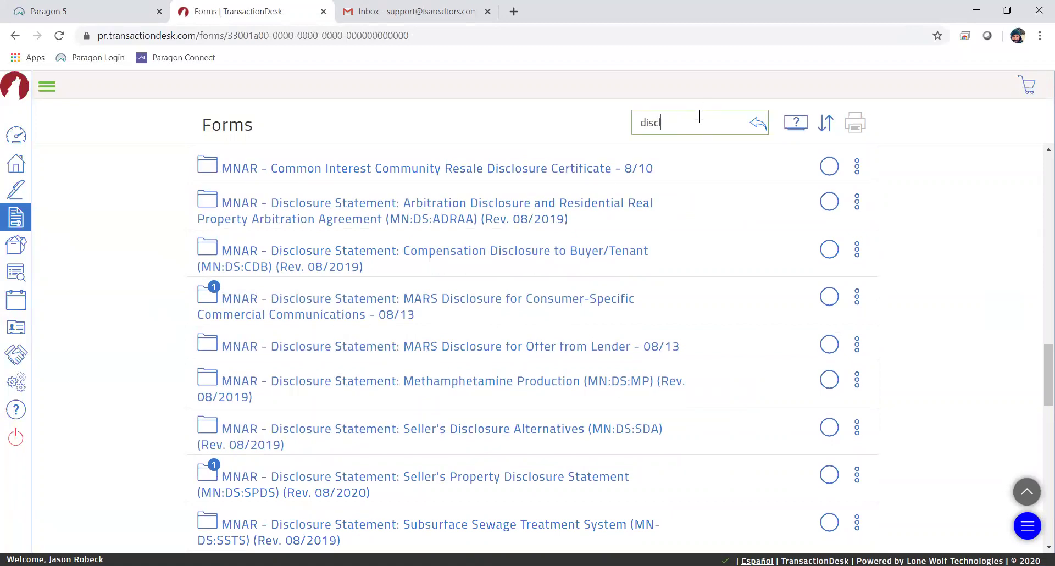
{"action": "type", "text": "osure"}
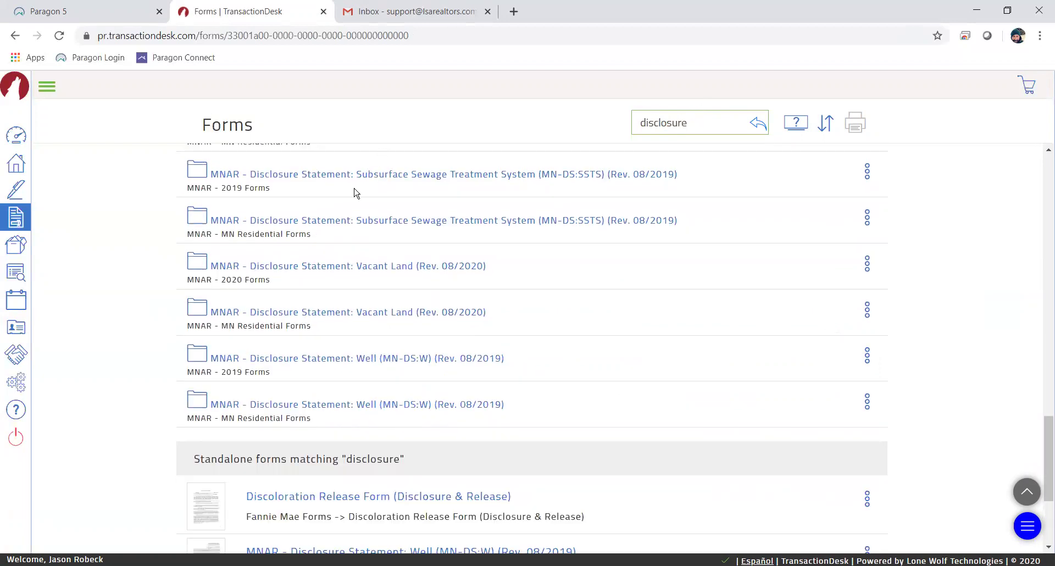
{"action": "scroll", "coordinate": [343, 341], "scroll_direction": "down", "scroll_amount": 1}
{"action": "scroll", "coordinate": [344, 337], "scroll_direction": "up", "scroll_amount": 1}
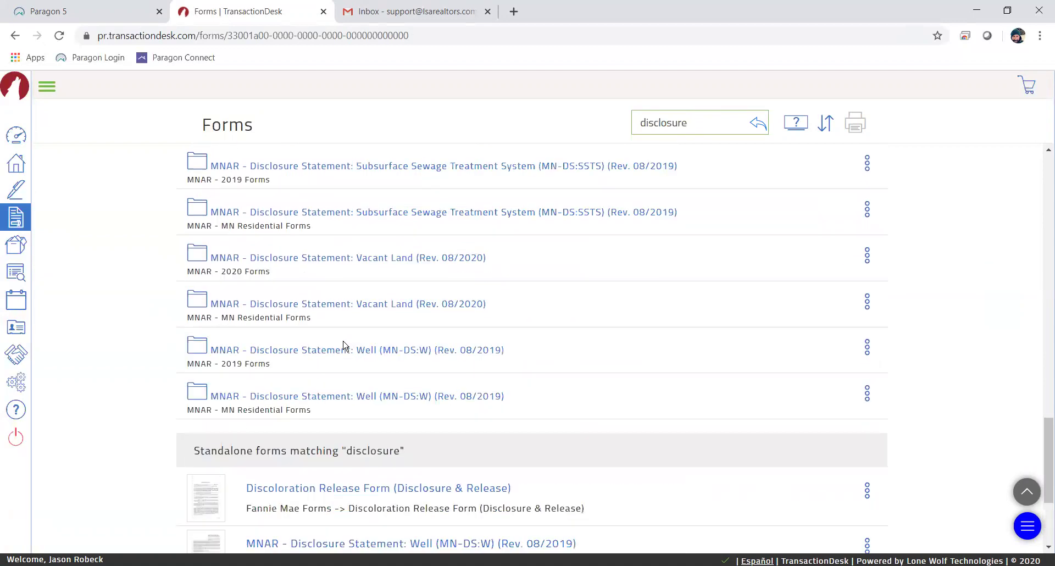
{"action": "scroll", "coordinate": [345, 337], "scroll_direction": "up", "scroll_amount": 1}
{"action": "scroll", "coordinate": [344, 337], "scroll_direction": "up", "scroll_amount": 4}
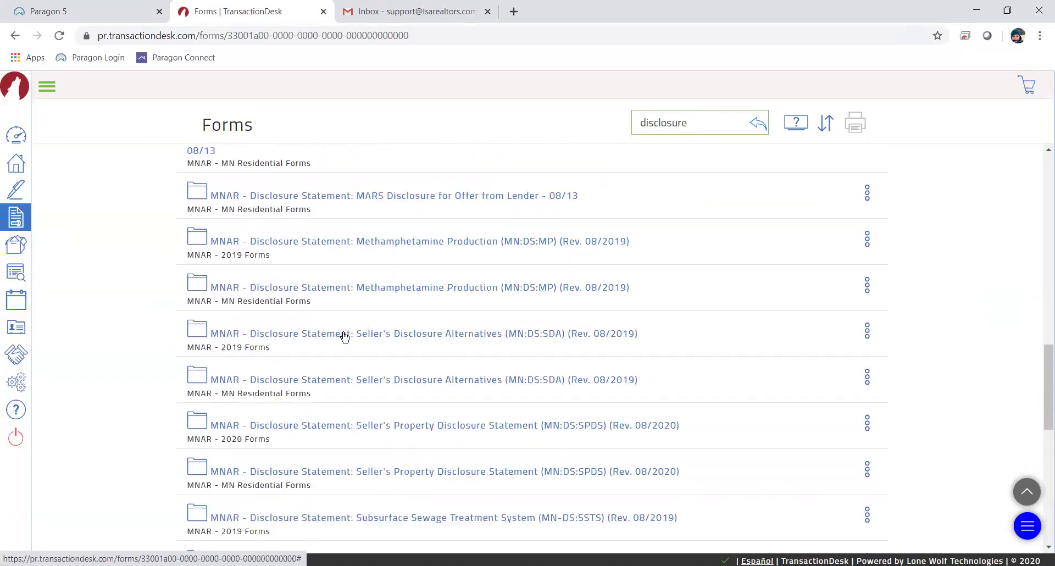
{"action": "key", "text": "ctrl+a"}
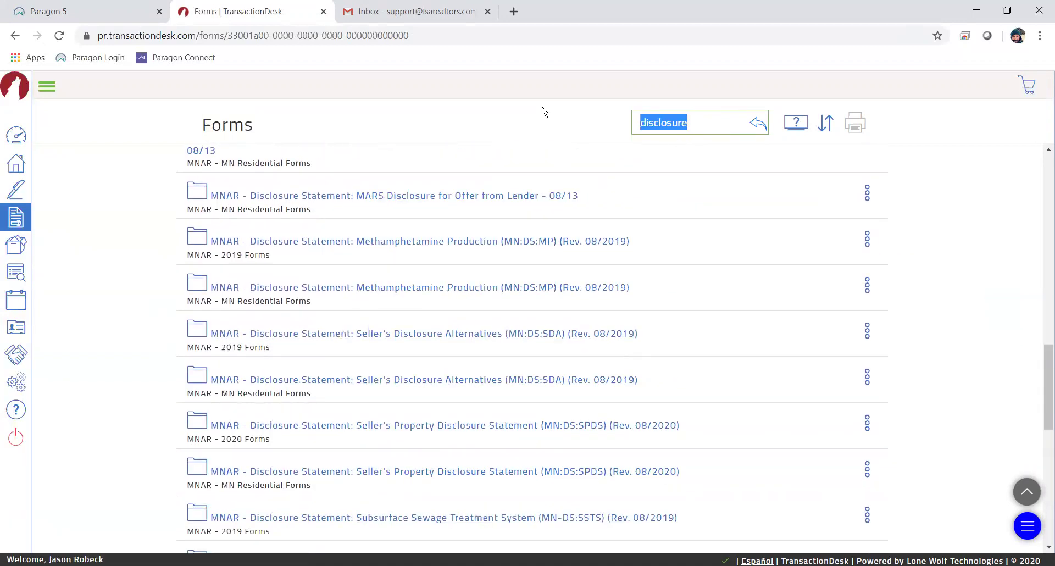
{"action": "key", "text": "BackSpace"}
- Reopen MNAR - MN Residential Forms and select the Seller's Property Disclosure Statement
{"action": "left_click", "coordinate": [310, 169]}
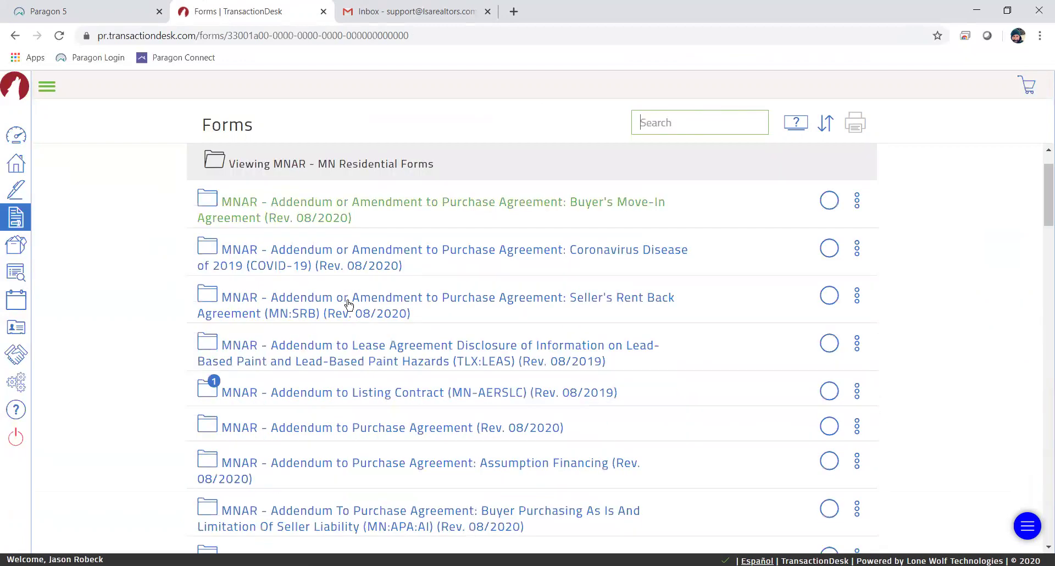
{"action": "scroll", "coordinate": [349, 304], "scroll_direction": "down", "scroll_amount": 15}
{"action": "scroll", "coordinate": [379, 360], "scroll_direction": "down", "scroll_amount": 8}
{"action": "scroll", "coordinate": [377, 347], "scroll_direction": "up", "scroll_amount": 6}
{"action": "scroll", "coordinate": [376, 345], "scroll_direction": "up", "scroll_amount": 3}
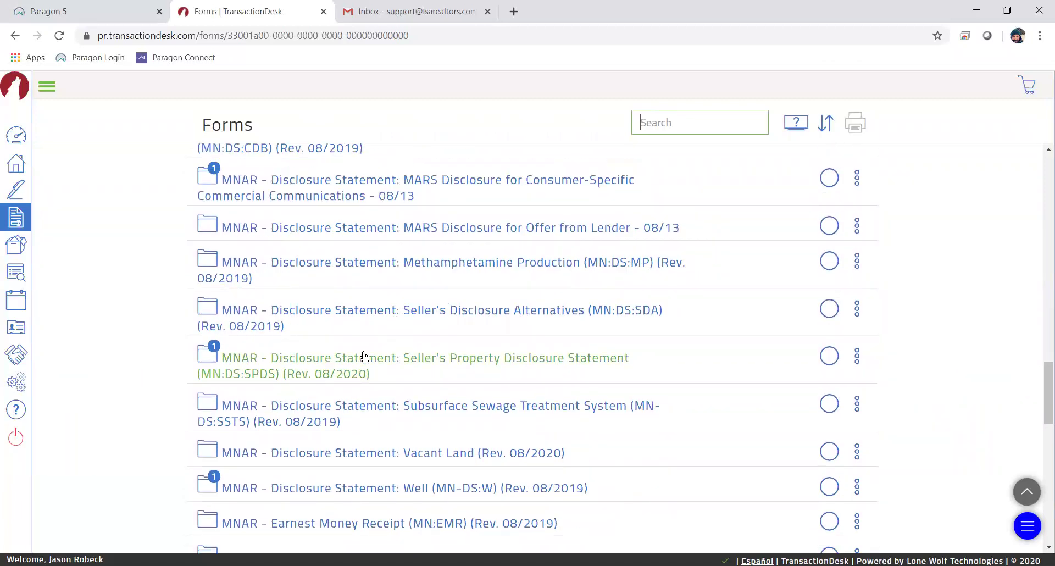
{"action": "left_click", "coordinate": [441, 362]}
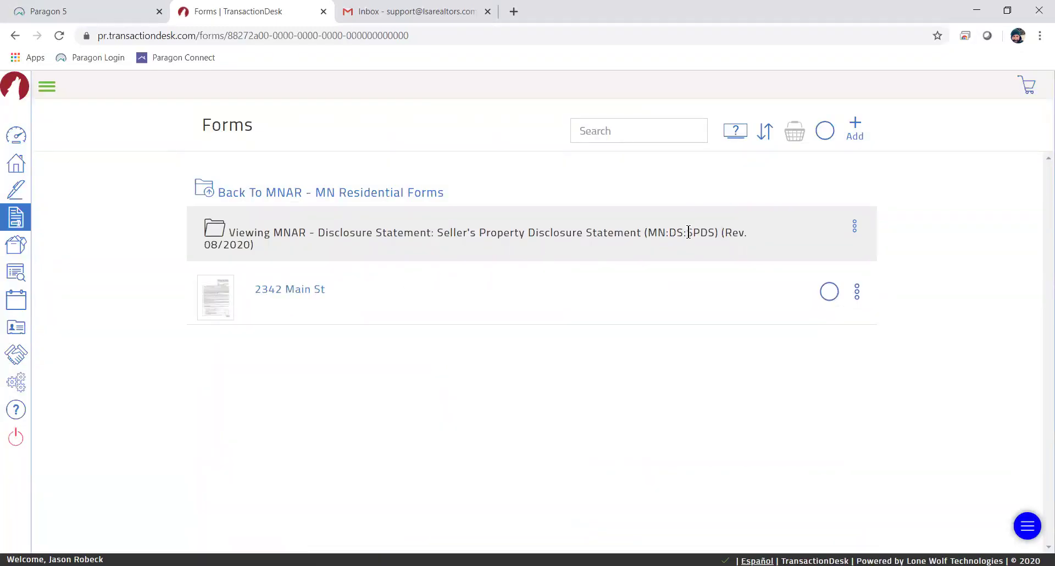
- Add a new blank Seller's Property Disclosure Statement through the New Form dialog
{"action": "left_click", "coordinate": [855, 125]}
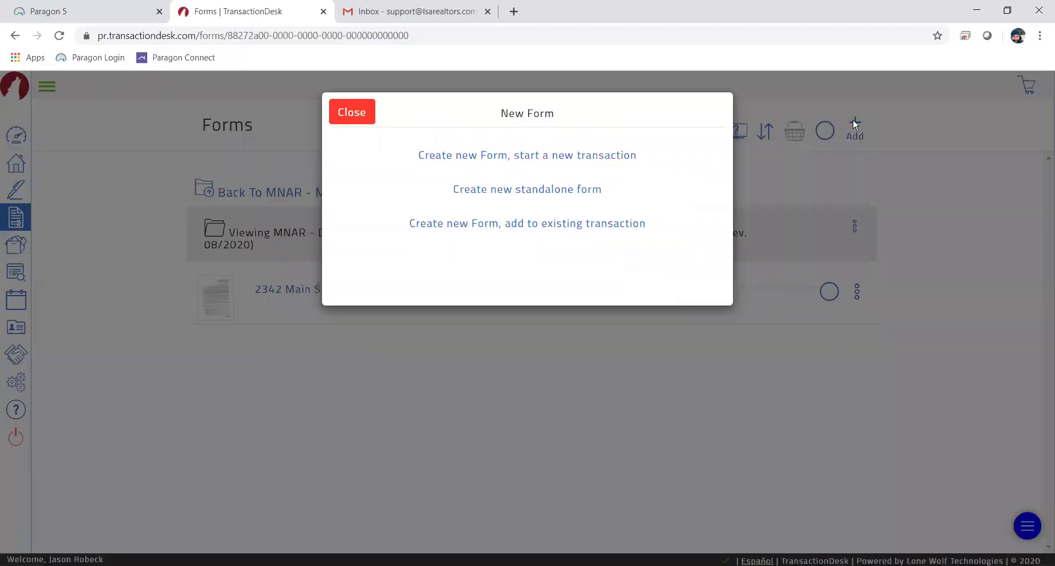
{"action": "left_click", "coordinate": [505, 190]}
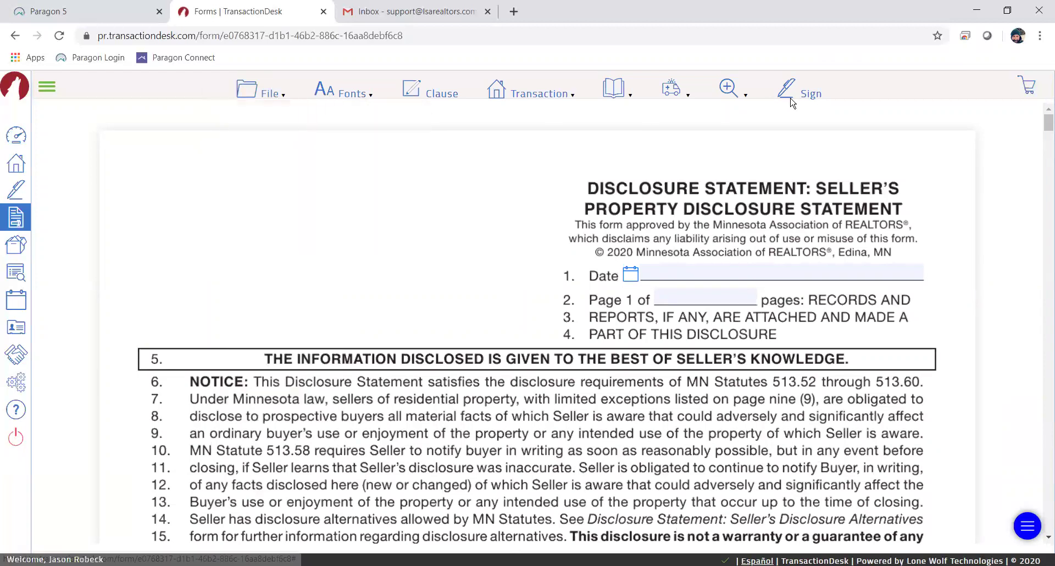
- Open the Email dialog from File > Send for the disclosure statement
{"action": "mouse_move", "coordinate": [275, 97]}
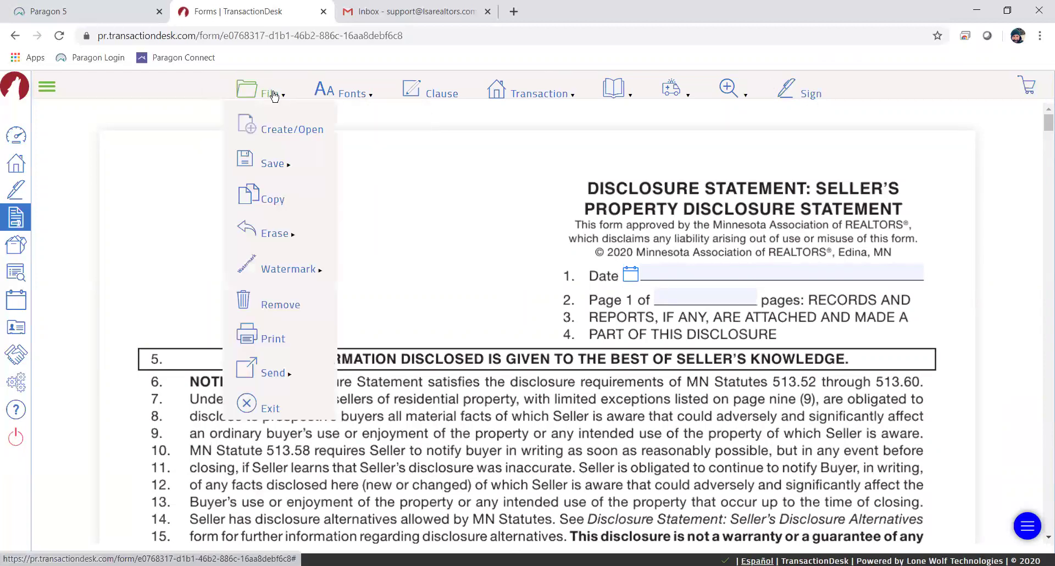
{"action": "mouse_move", "coordinate": [373, 104]}
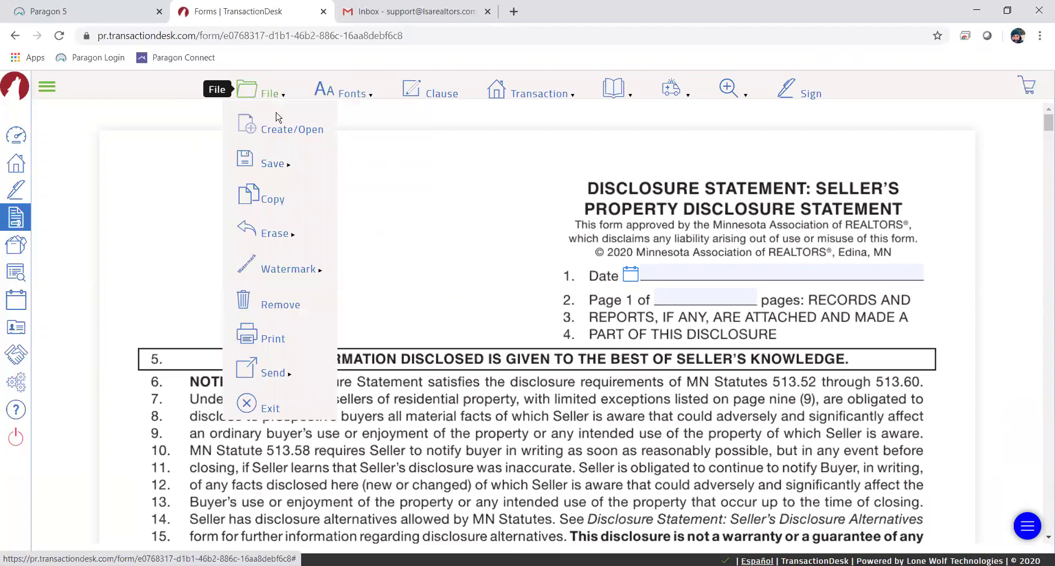
{"action": "mouse_move", "coordinate": [272, 371]}
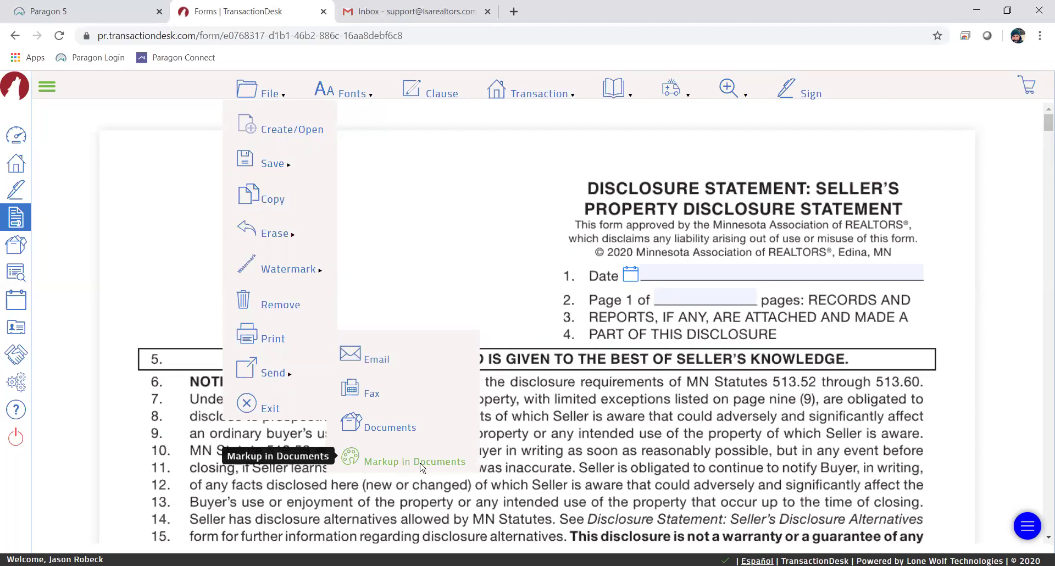
{"action": "left_click", "coordinate": [385, 360]}
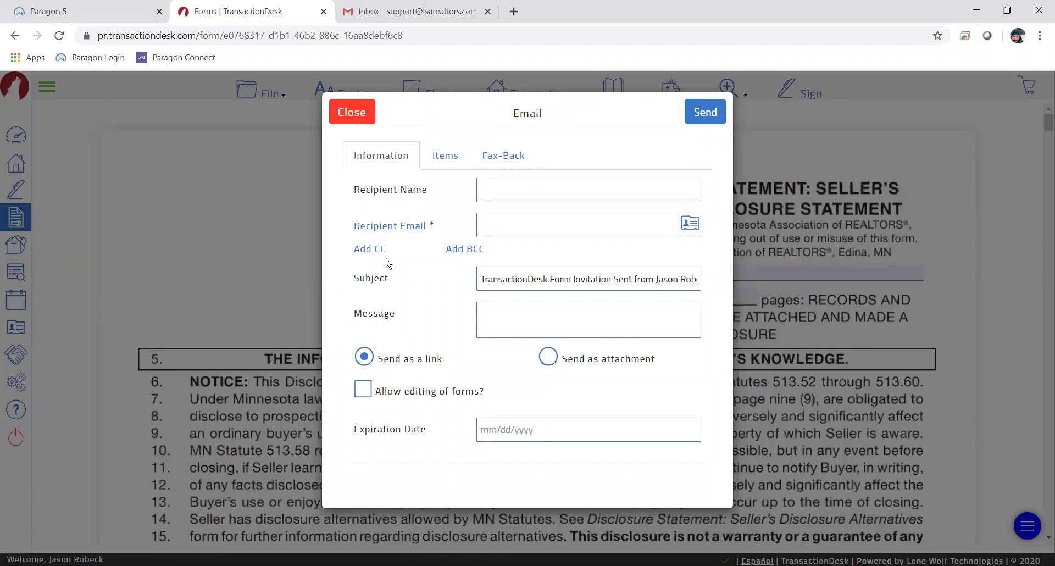
- Enter the recipient's name and e-mail, allow editing, set expiration 08/29/2020, and review Items
{"action": "left_click", "coordinate": [506, 187]}
{"action": "type", "text": "Jason"}
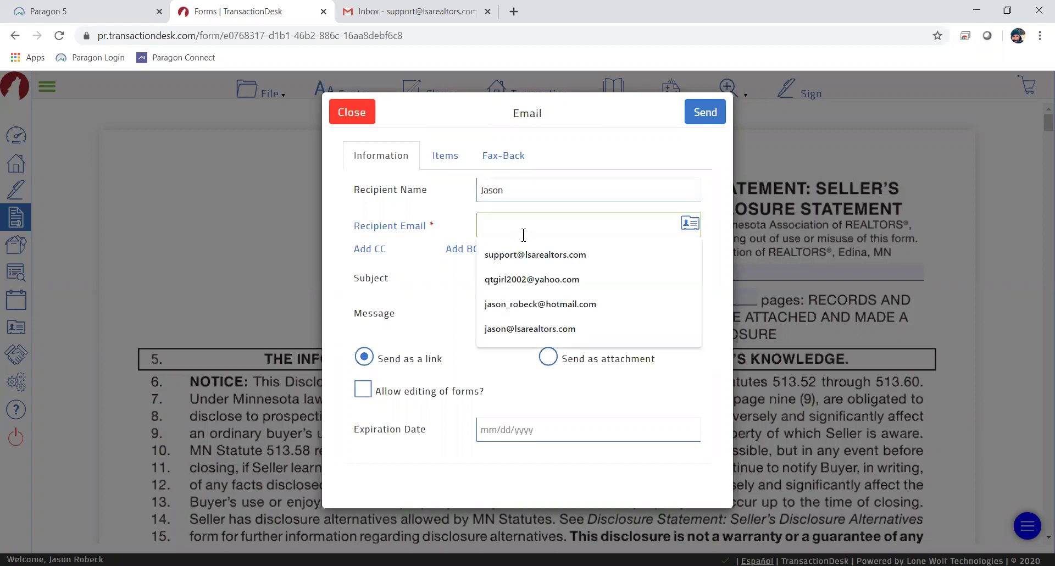
{"action": "left_click", "coordinate": [522, 256]}
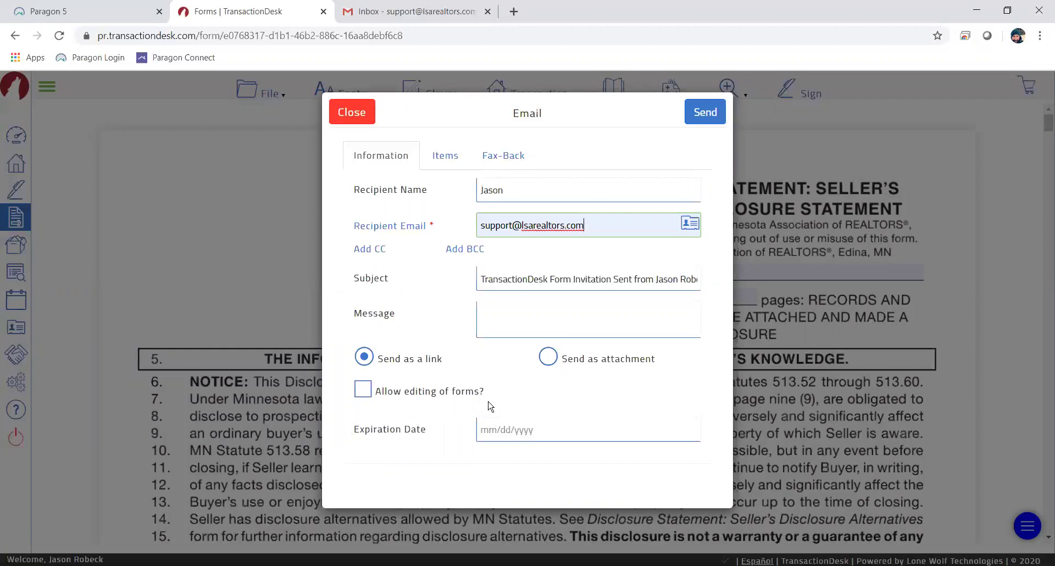
{"action": "left_click", "coordinate": [365, 394]}
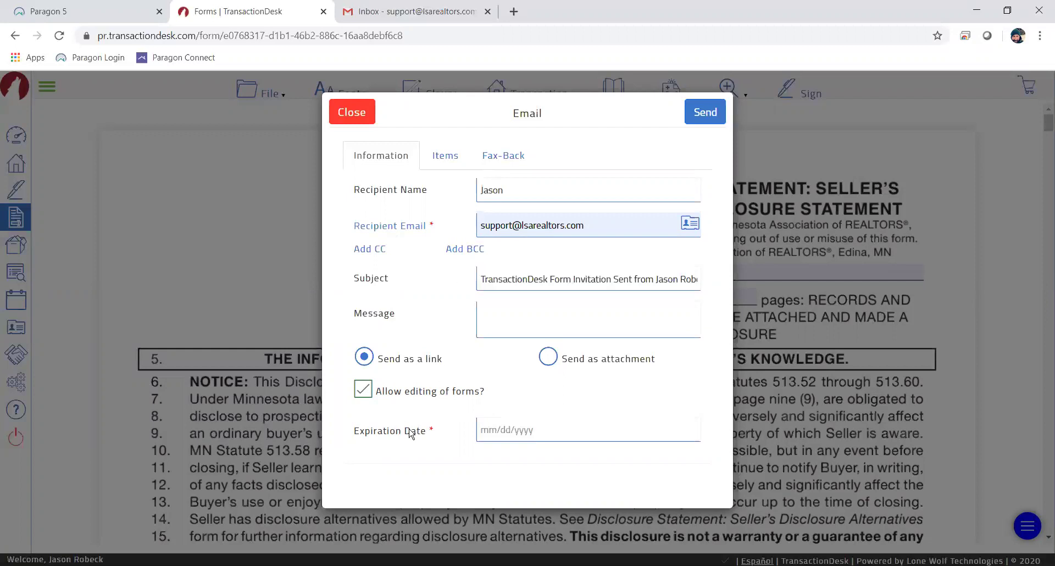
{"action": "left_click", "coordinate": [547, 432]}
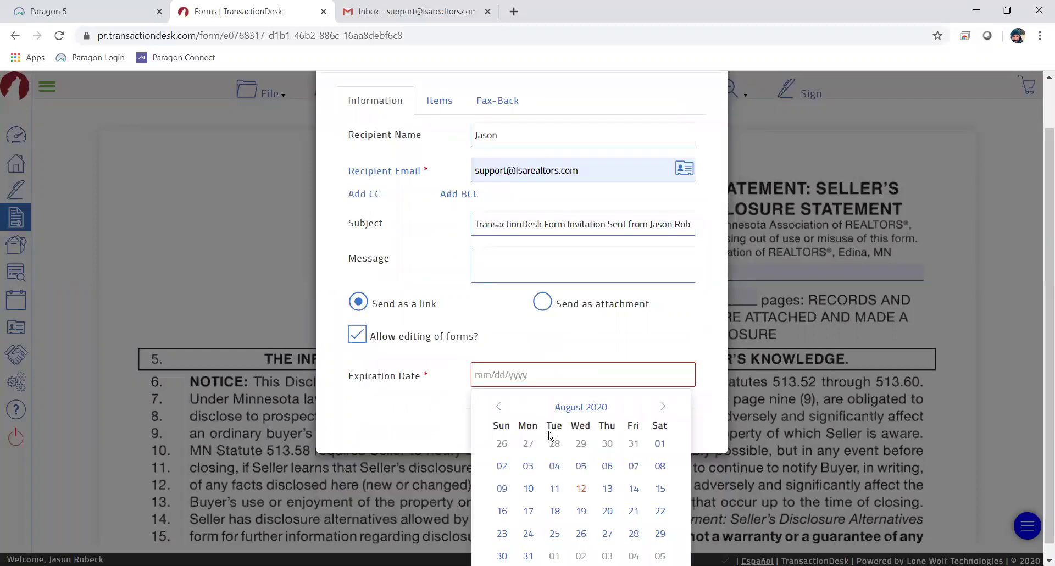
{"action": "left_click", "coordinate": [660, 533]}
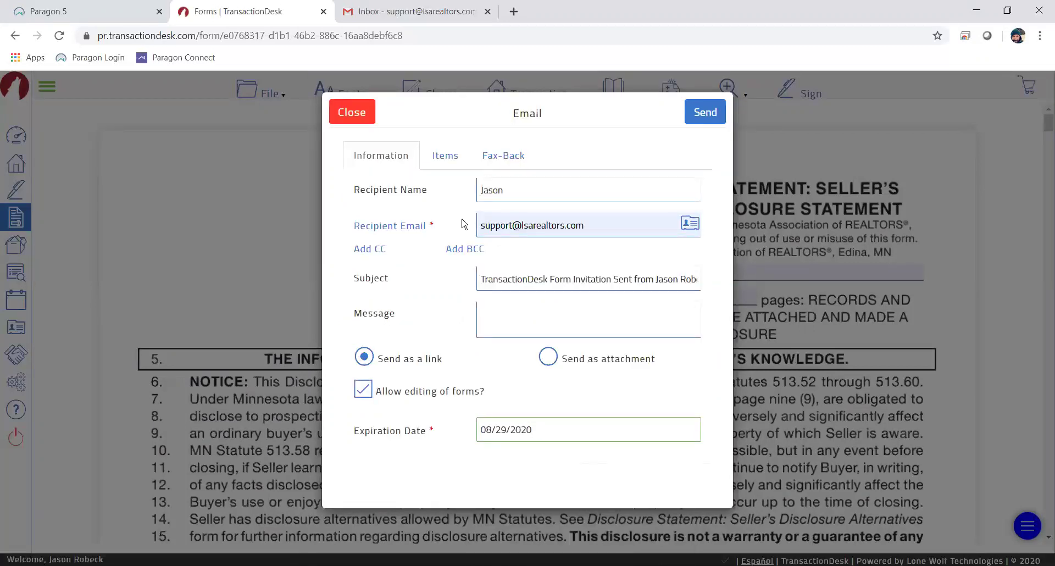
{"action": "left_click", "coordinate": [444, 158]}
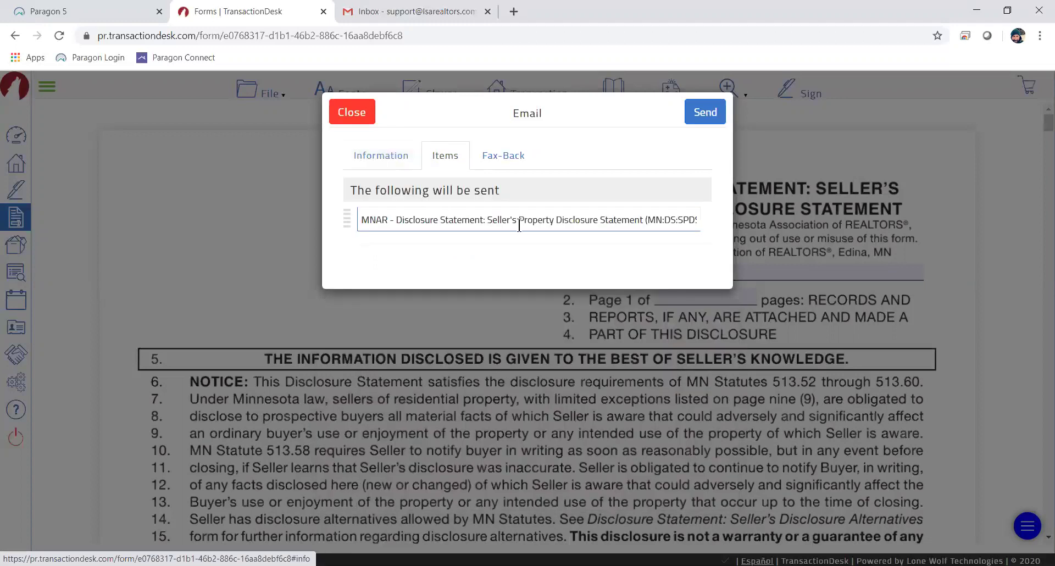
- Review the Information and Fax-Back tabs, then send the disclosure statement email
{"action": "left_click", "coordinate": [387, 158]}
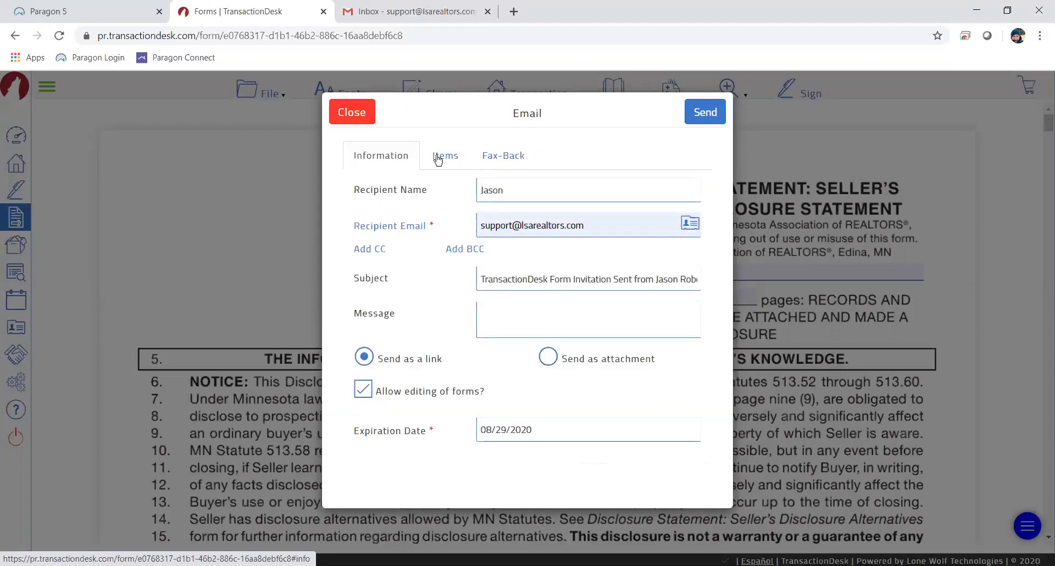
{"action": "left_click", "coordinate": [509, 159]}
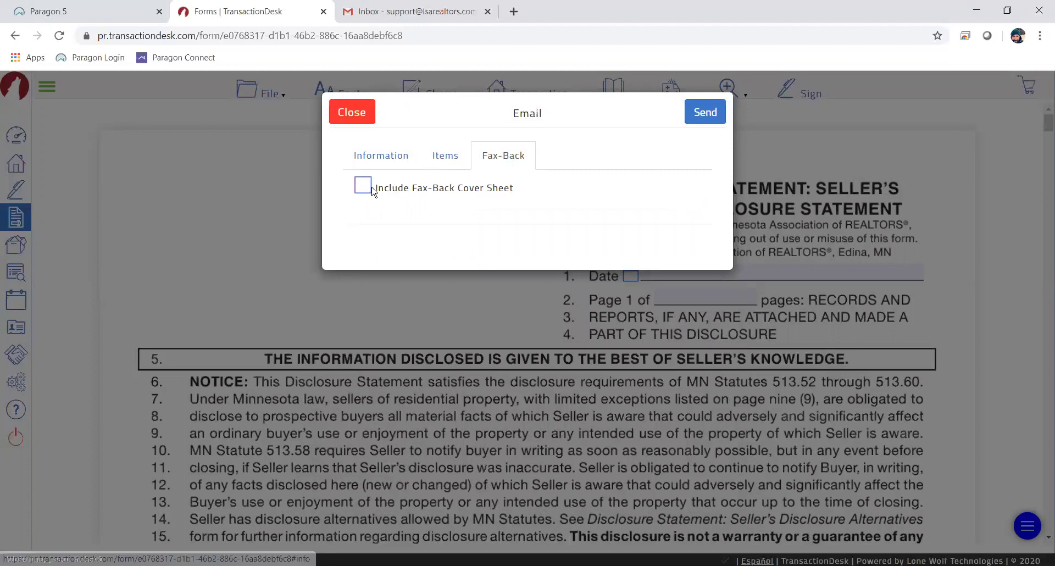
{"action": "left_click", "coordinate": [381, 158]}
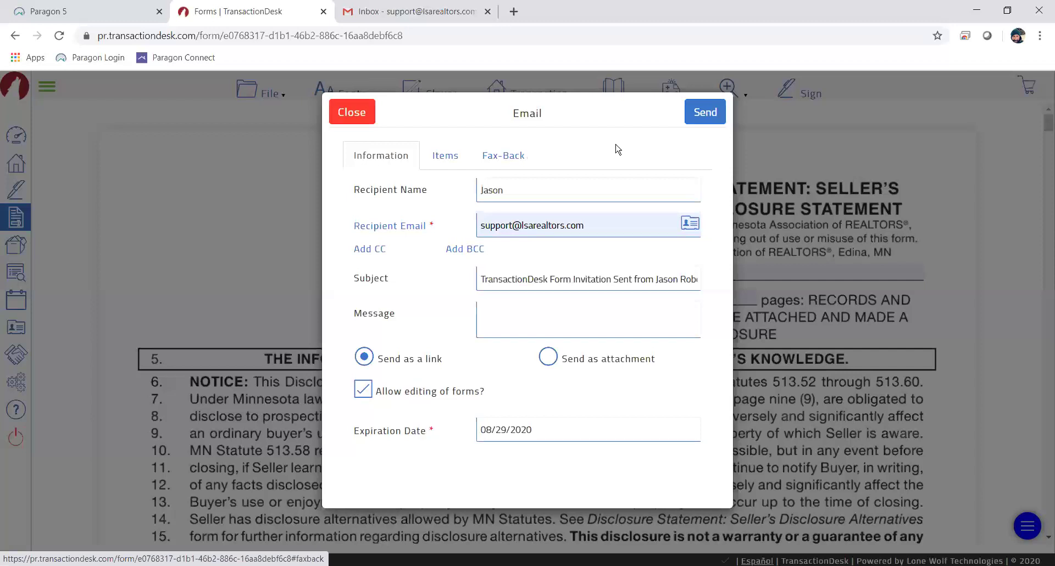
{"action": "left_click", "coordinate": [706, 113]}
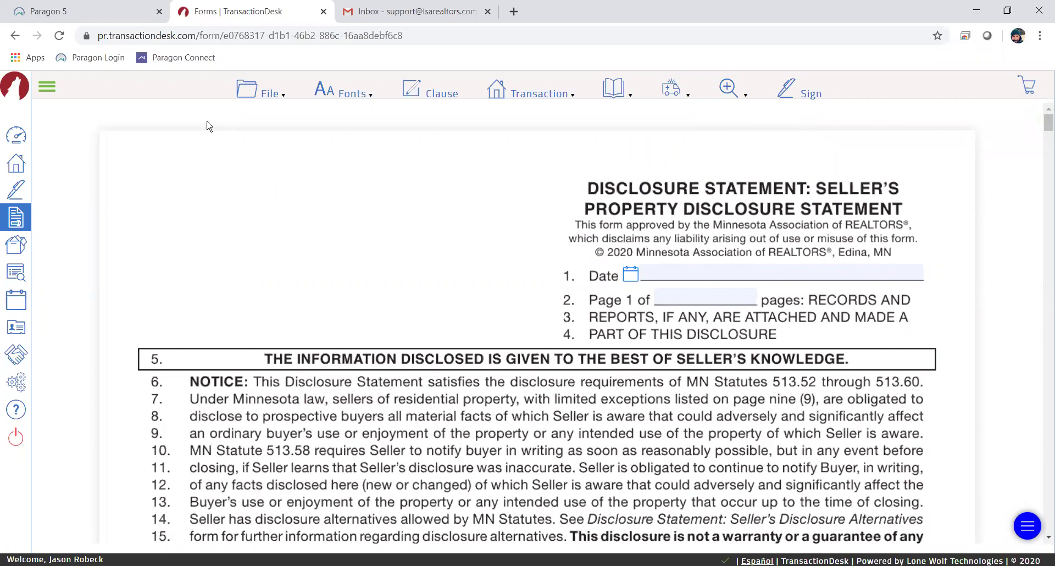
- Exit the disclosure form via File > Exit and return through Home to Forms
{"action": "left_click", "coordinate": [247, 90]}
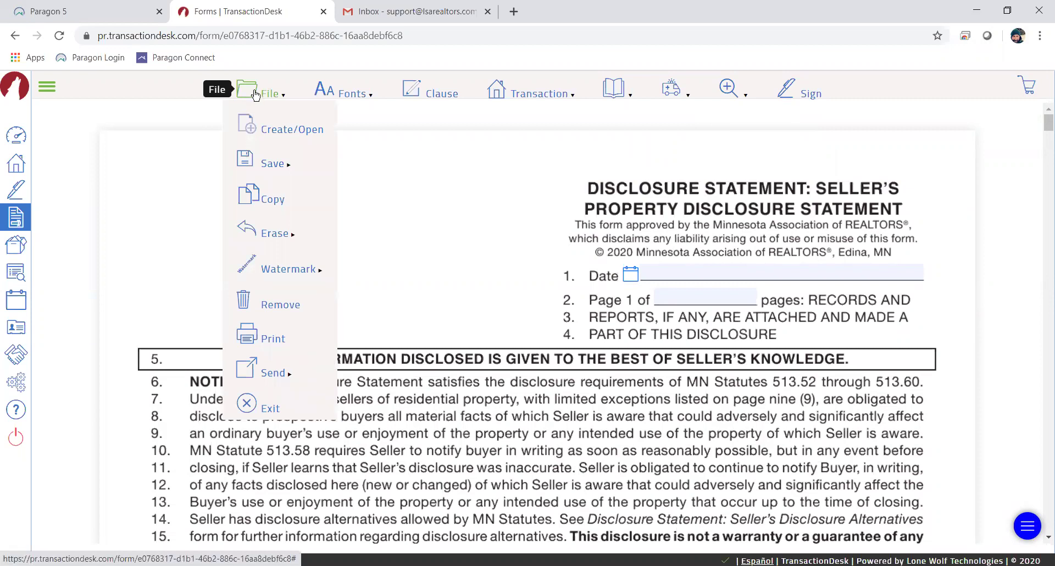
{"action": "left_click", "coordinate": [252, 409]}
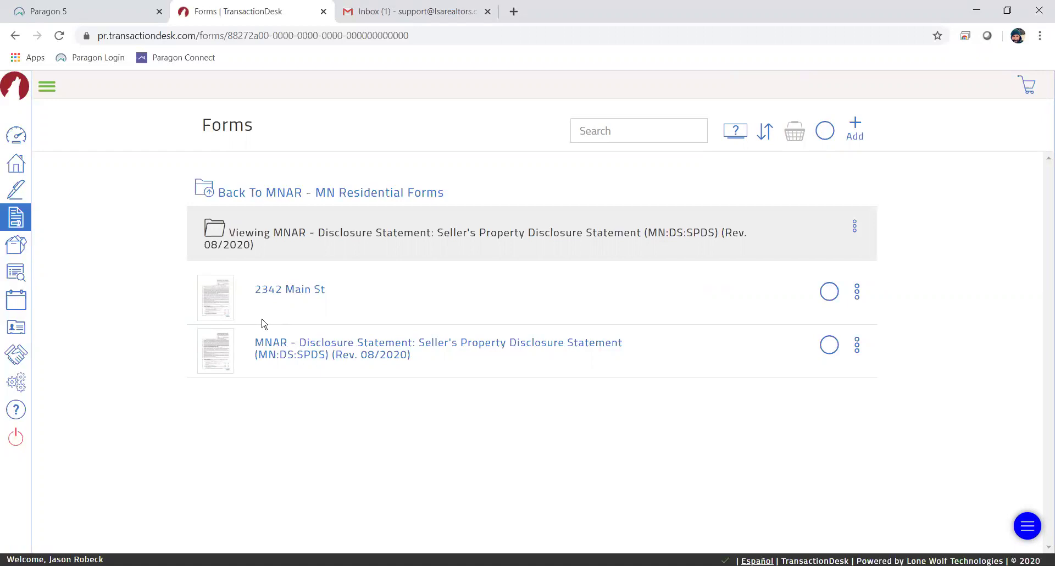
{"action": "left_click", "coordinate": [12, 167]}
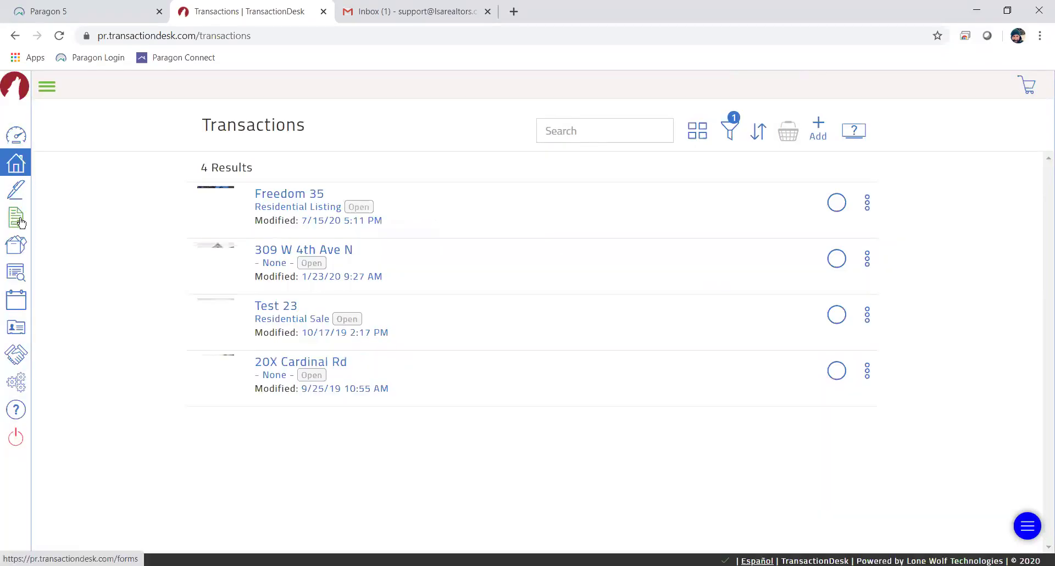
{"action": "left_click", "coordinate": [20, 222]}
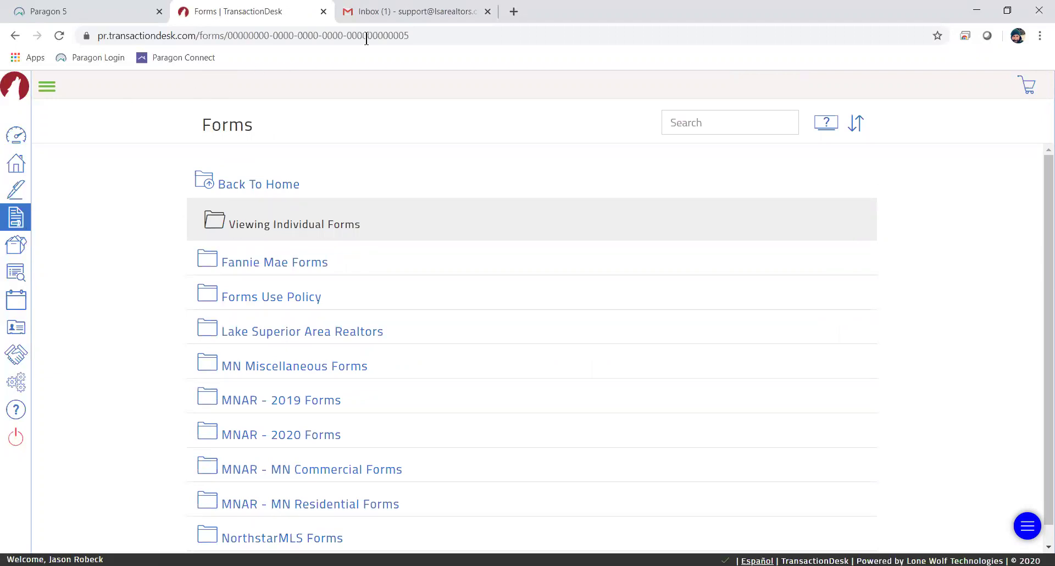
- Open the TransactionDesk invitation in Gmail and follow its MNAR Disclosure Statement link
{"action": "left_click", "coordinate": [378, 11]}
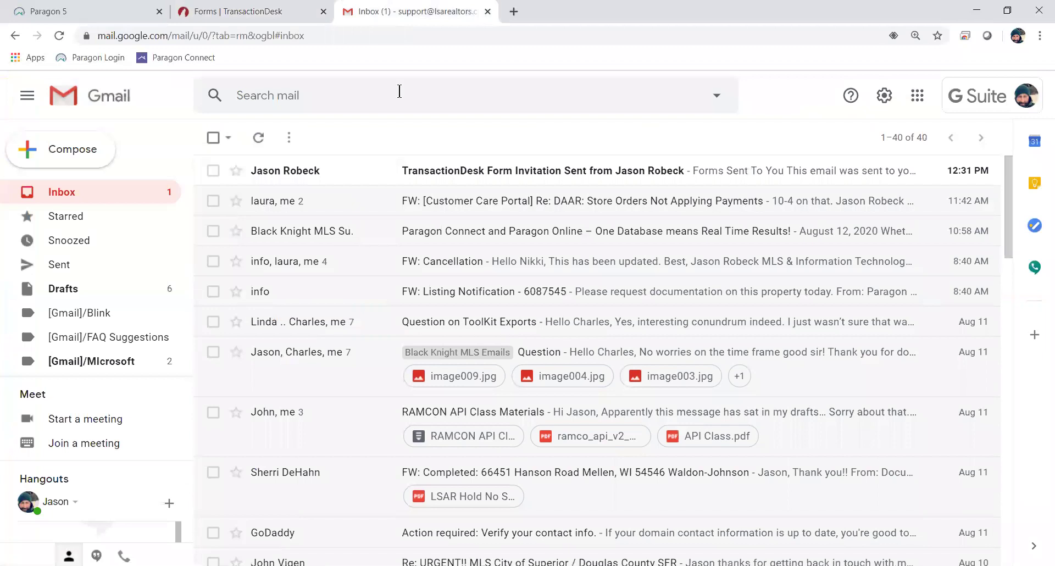
{"action": "left_click", "coordinate": [458, 171]}
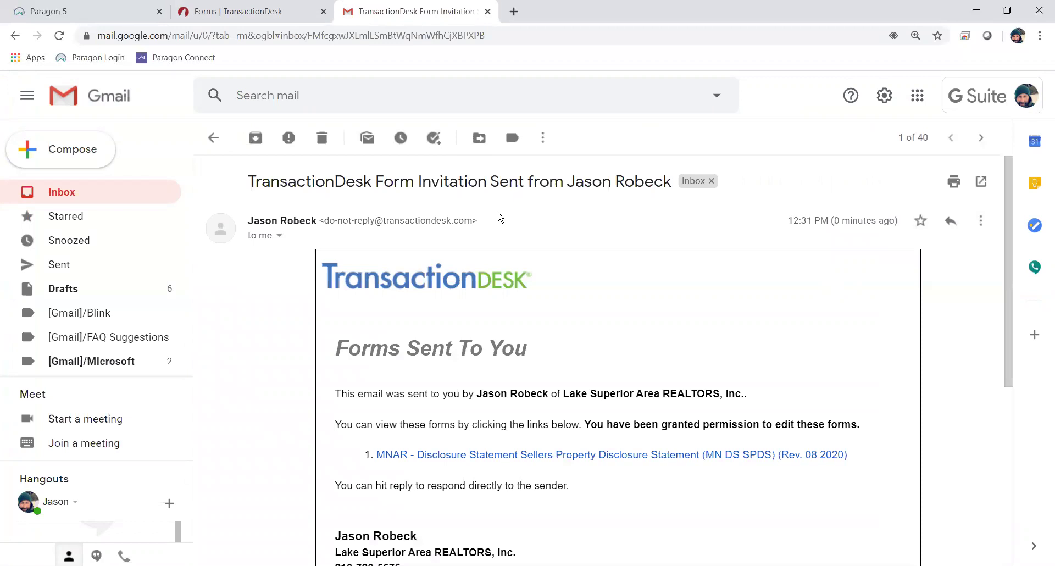
{"action": "scroll", "coordinate": [484, 242], "scroll_direction": "down", "scroll_amount": 1}
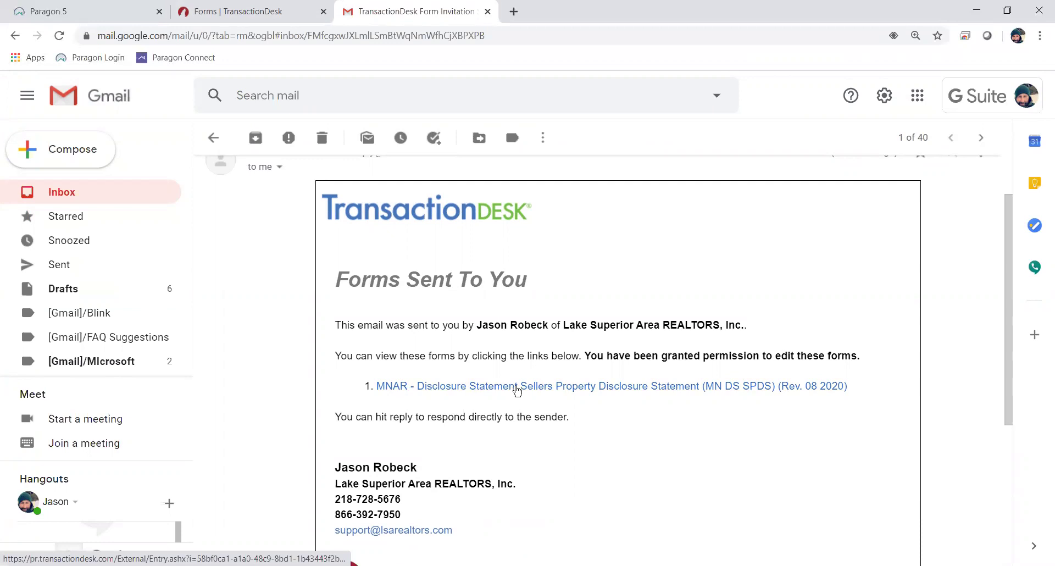
{"action": "left_click", "coordinate": [516, 388]}
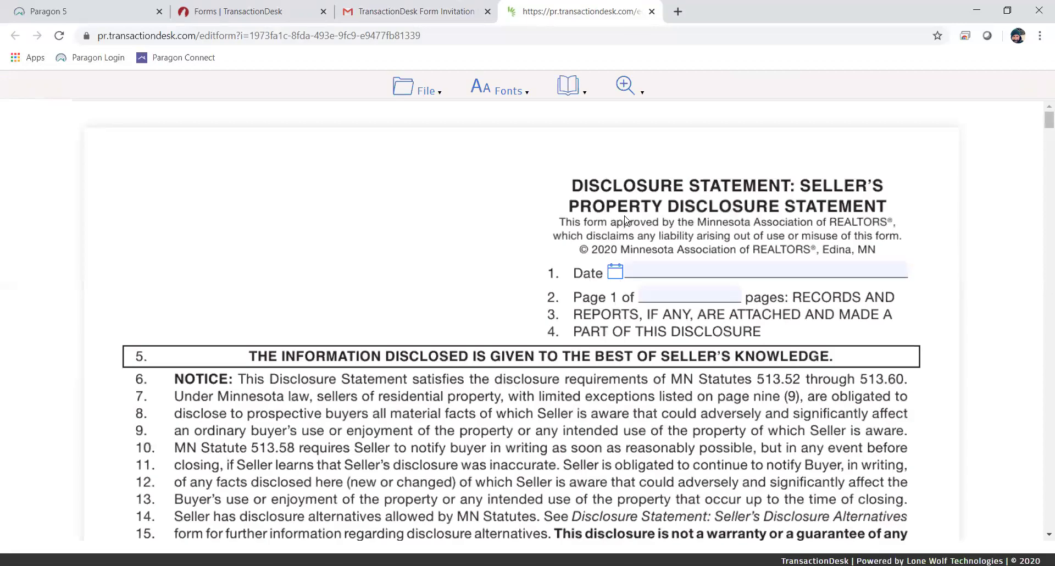
- Set the form date to 08/12/2020, leaving the Page 1 of field empty
{"action": "left_click", "coordinate": [668, 267]}
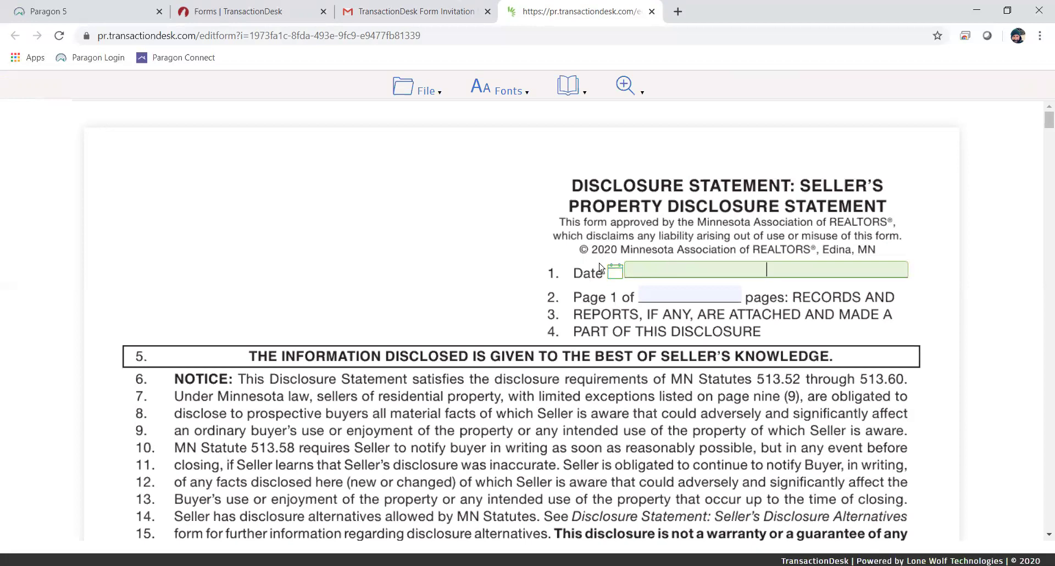
{"action": "left_click", "coordinate": [615, 272]}
{"action": "left_click", "coordinate": [717, 379]}
{"action": "left_click", "coordinate": [663, 294]}
{"action": "type", "text": "67"}
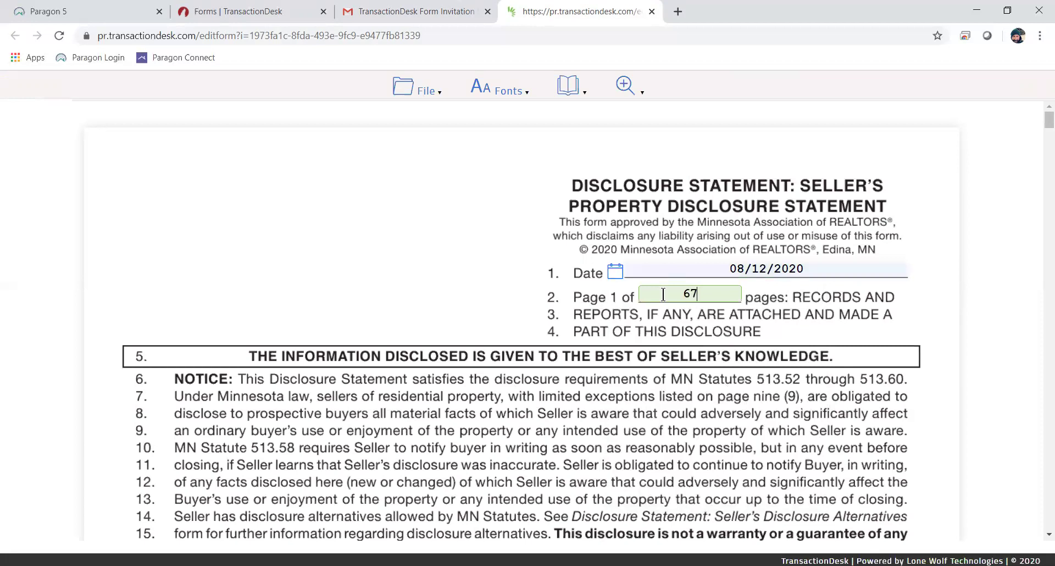
{"action": "key", "text": "BackSpace"}
{"action": "key", "text": "BackSpace"}
- Enter 1234 System St as the property address and Robots as the city
{"action": "scroll", "coordinate": [570, 347], "scroll_direction": "down", "scroll_amount": 3}
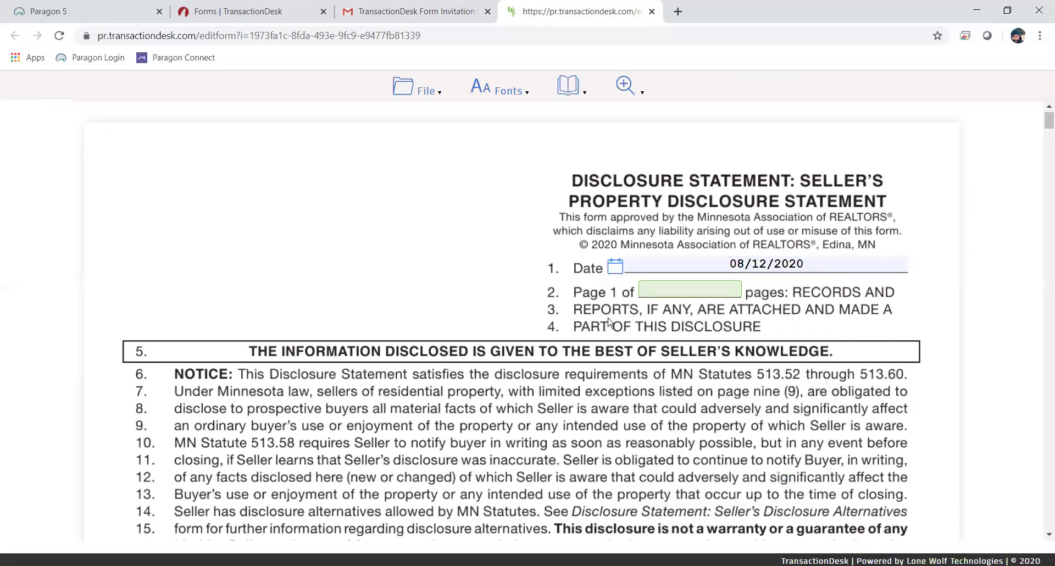
{"action": "scroll", "coordinate": [570, 347], "scroll_direction": "down", "scroll_amount": 7}
{"action": "left_click", "coordinate": [372, 328]}
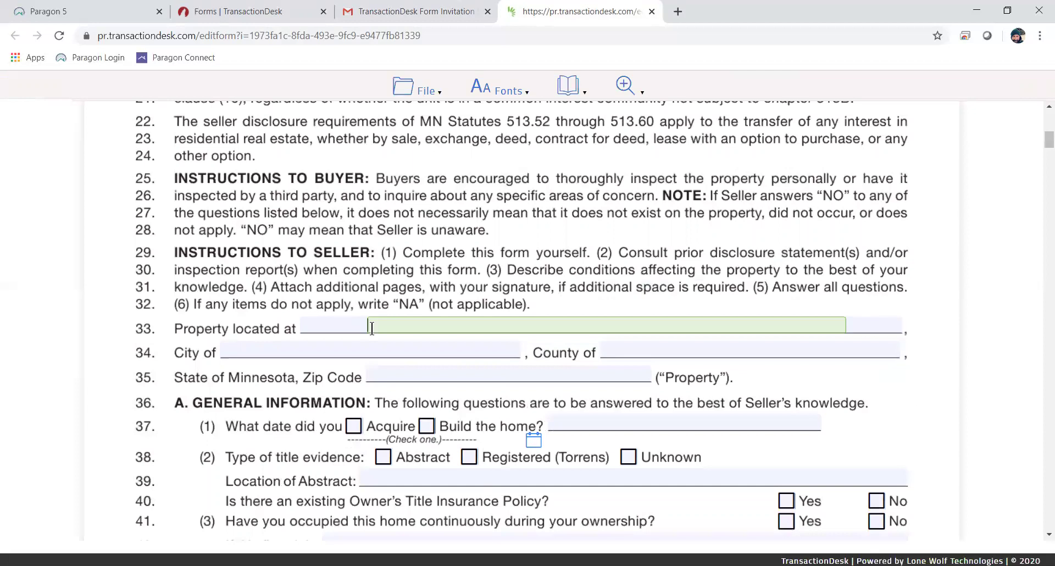
{"action": "type", "text": "1234 System St"}
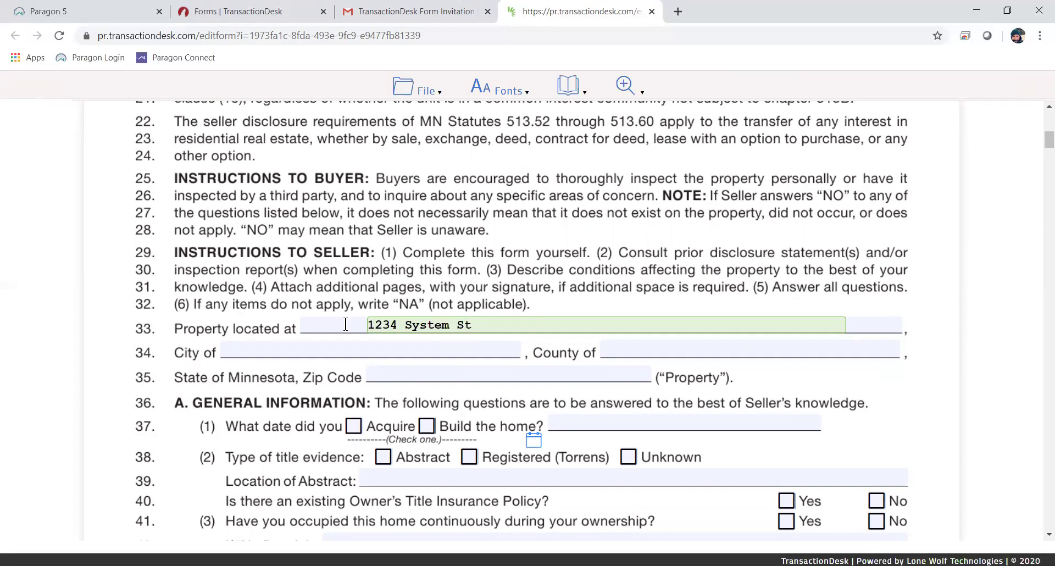
{"action": "left_click", "coordinate": [338, 342]}
{"action": "type", "text": "Robots"}
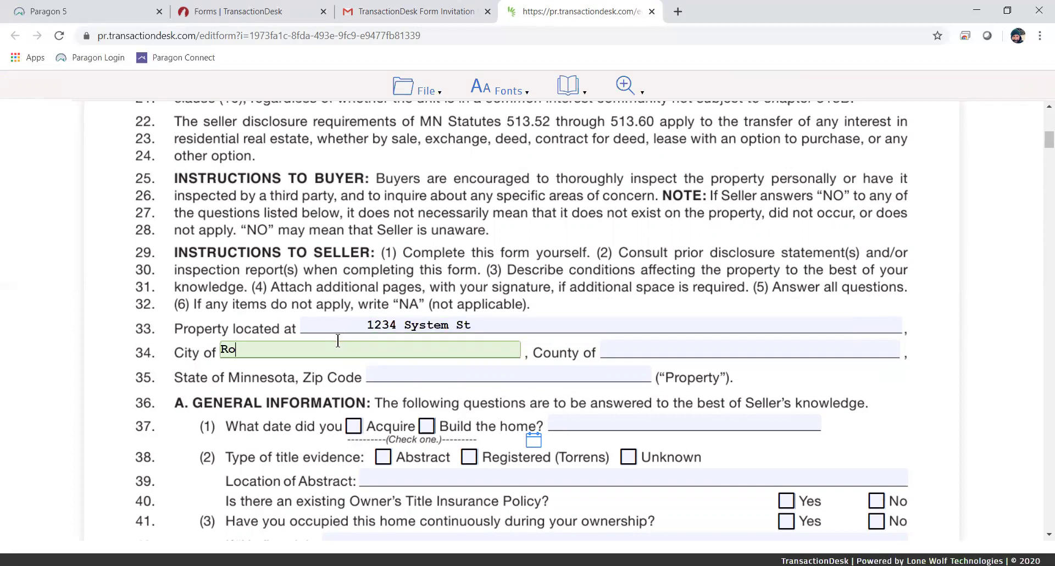
{"action": "left_click", "coordinate": [603, 348]}
- Mark the home as built with Registered (Torrens) title, Yes on lines 41 and owner's policy, No on 43 and 45
{"action": "scroll", "coordinate": [497, 394], "scroll_direction": "down", "scroll_amount": 1}
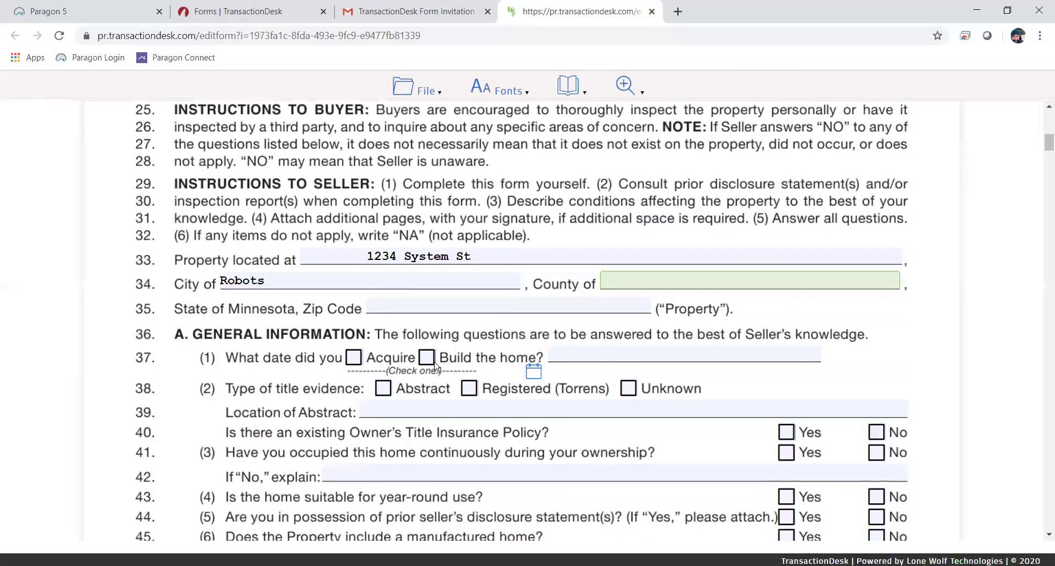
{"action": "left_click", "coordinate": [355, 357]}
{"action": "left_click", "coordinate": [426, 358]}
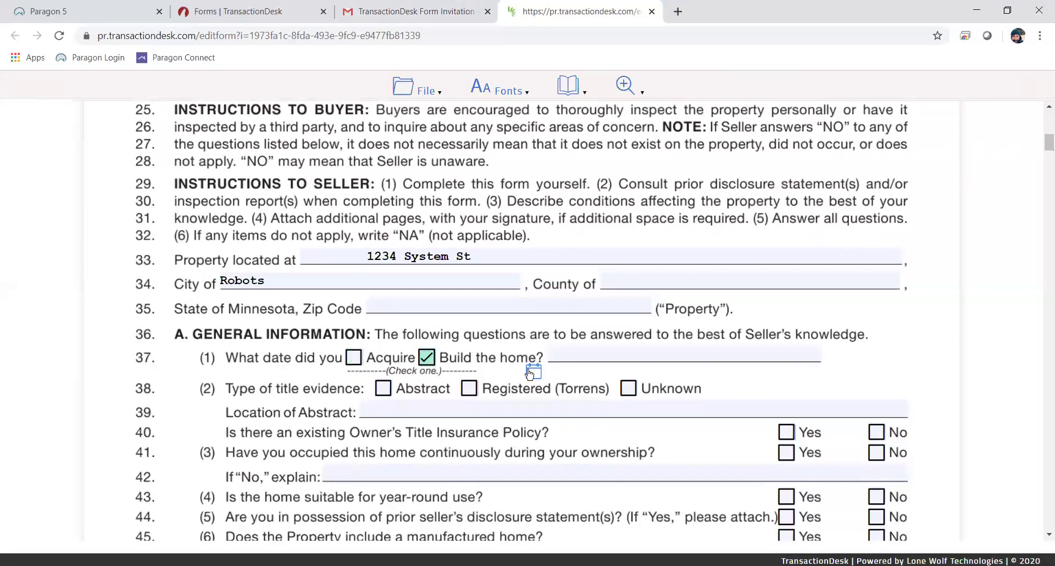
{"action": "left_click", "coordinate": [470, 389]}
{"action": "left_click", "coordinate": [786, 433]}
{"action": "left_click", "coordinate": [787, 452]}
{"action": "left_click", "coordinate": [876, 497]}
{"action": "left_click", "coordinate": [876, 535]}
- Answer Yes to title surrendered (line 47) and flood zone known, and mark a private road with line 57 No
{"action": "scroll", "coordinate": [757, 394], "scroll_direction": "down", "scroll_amount": 1}
{"action": "scroll", "coordinate": [757, 395], "scroll_direction": "down", "scroll_amount": 3}
{"action": "left_click", "coordinate": [786, 377]}
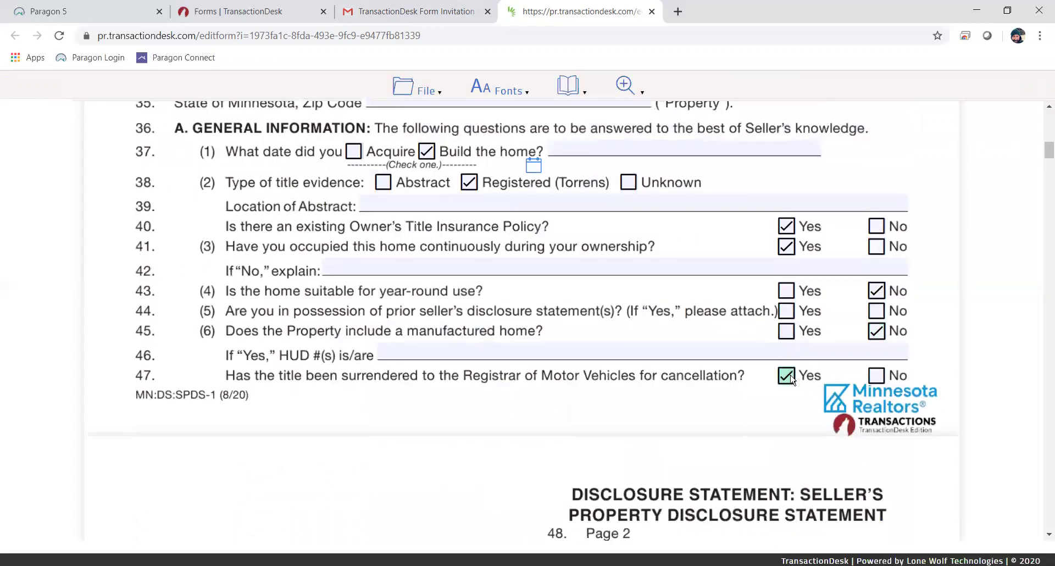
{"action": "scroll", "coordinate": [714, 374], "scroll_direction": "down", "scroll_amount": 4}
{"action": "scroll", "coordinate": [699, 375], "scroll_direction": "down", "scroll_amount": 2}
{"action": "left_click", "coordinate": [594, 273]}
{"action": "left_click", "coordinate": [787, 332]}
{"action": "left_click", "coordinate": [786, 404]}
{"action": "left_click", "coordinate": [877, 403]}
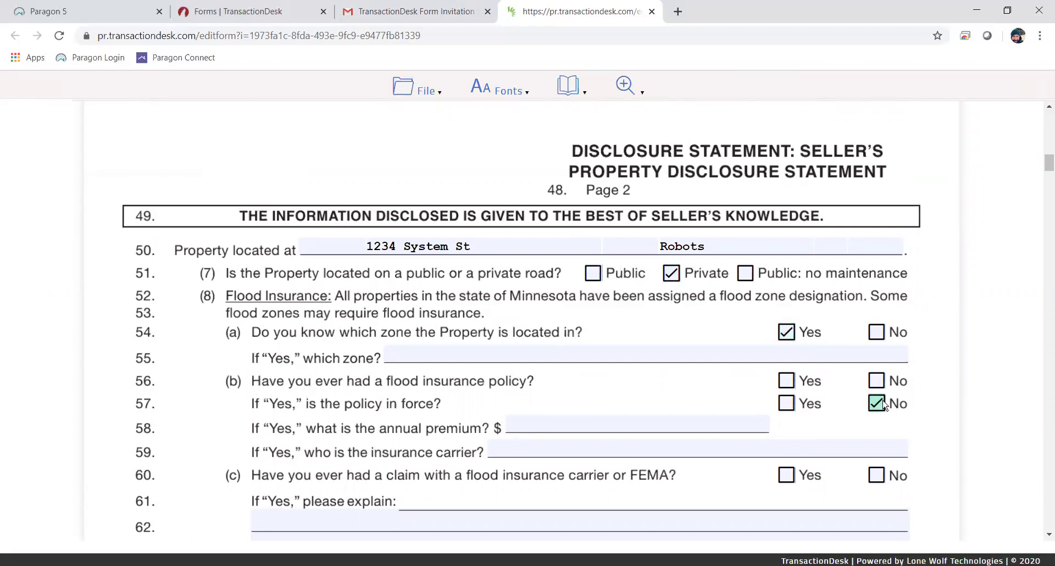
- Enter the annual flood premium 45,243,553 and placeholder text for the flood claim and Section A explanations
{"action": "left_click", "coordinate": [526, 426]}
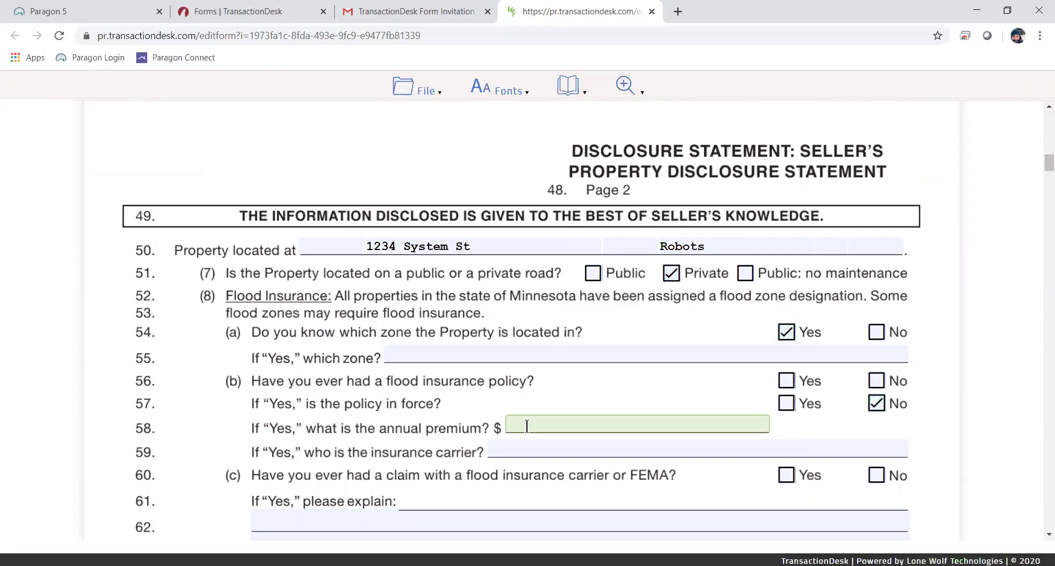
{"action": "type", "text": "45,243,553"}
{"action": "scroll", "coordinate": [548, 417], "scroll_direction": "down", "scroll_amount": 2}
{"action": "left_click", "coordinate": [479, 381]}
{"action": "type", "text": "rjwerjwerjwerjwerjw"}
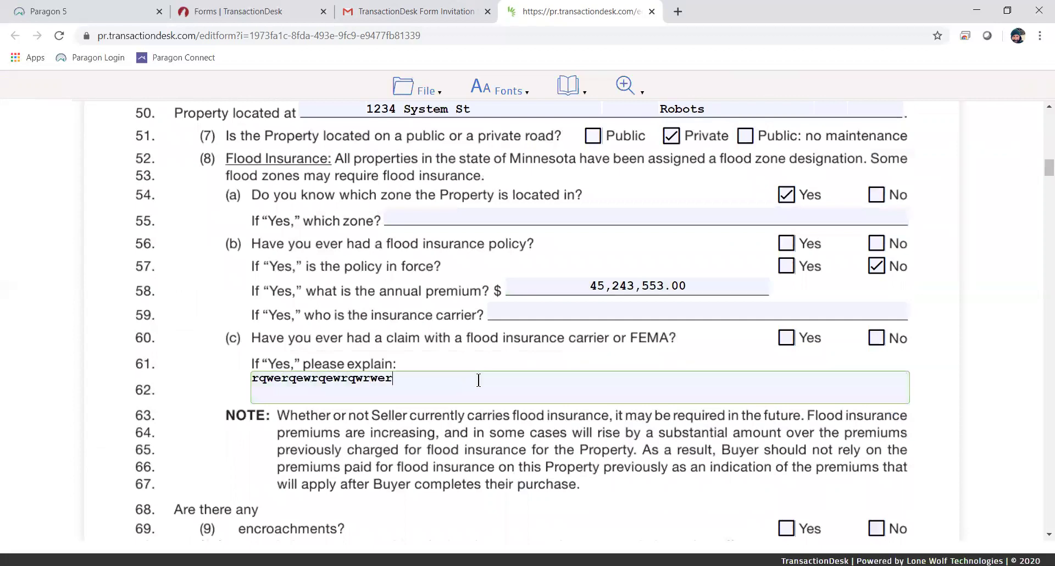
{"action": "scroll", "coordinate": [483, 379], "scroll_direction": "down", "scroll_amount": 10}
{"action": "left_click", "coordinate": [483, 189]}
{"action": "type", "text": "wtrtgsdfgsfdg"}
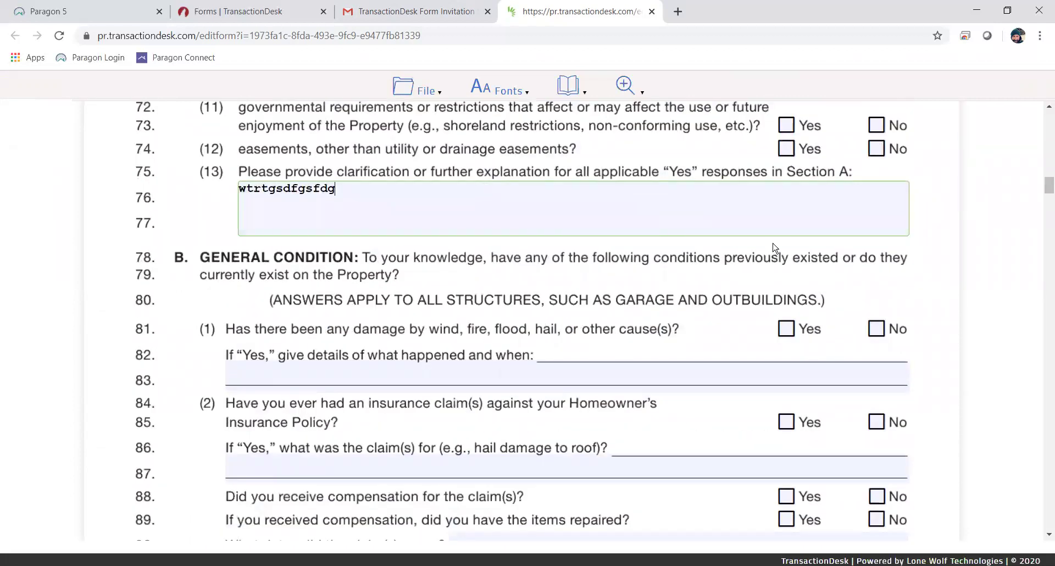
- Check Yes for encroachments on line 69 and No for governmental requirements on line 73
{"action": "scroll", "coordinate": [775, 248], "scroll_direction": "up", "scroll_amount": 4}
{"action": "left_click", "coordinate": [784, 251]}
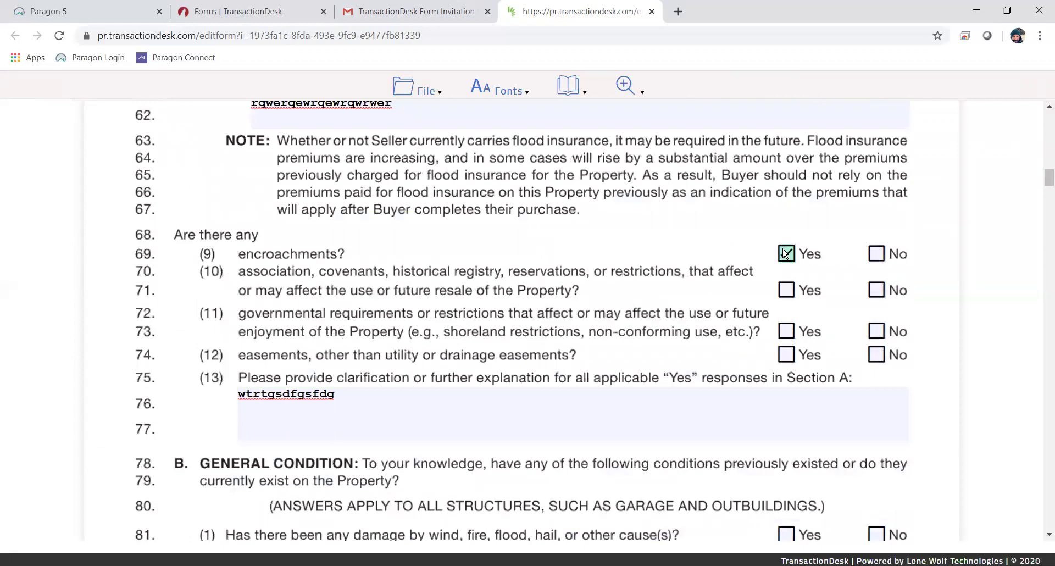
{"action": "left_click", "coordinate": [875, 331]}
{"action": "scroll", "coordinate": [489, 262], "scroll_direction": "up", "scroll_amount": 10}
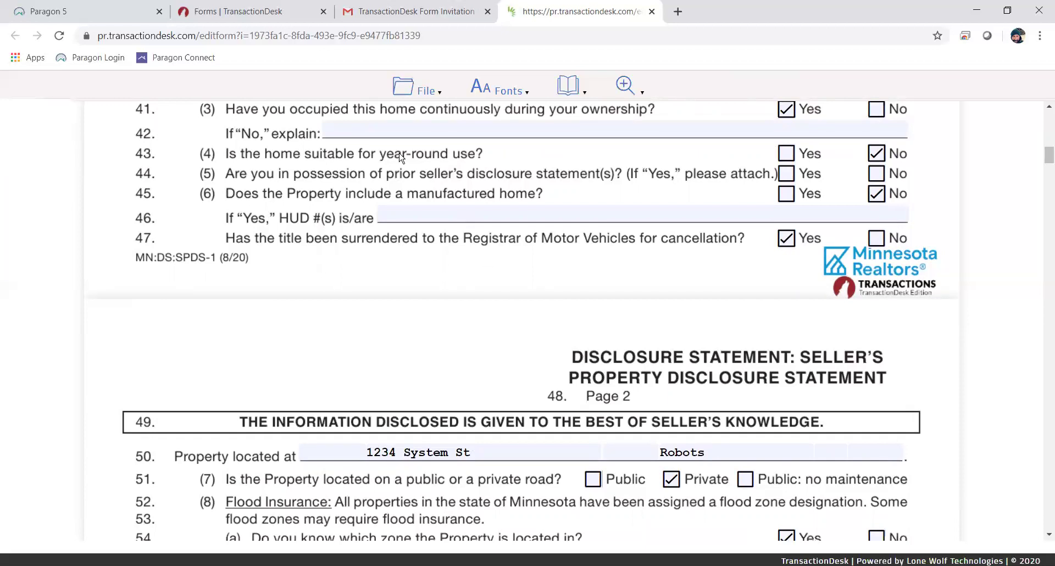
- Save the seller's disclosure form through File > Save > Save, then exit it with File > Exit
{"action": "left_click", "coordinate": [407, 94]}
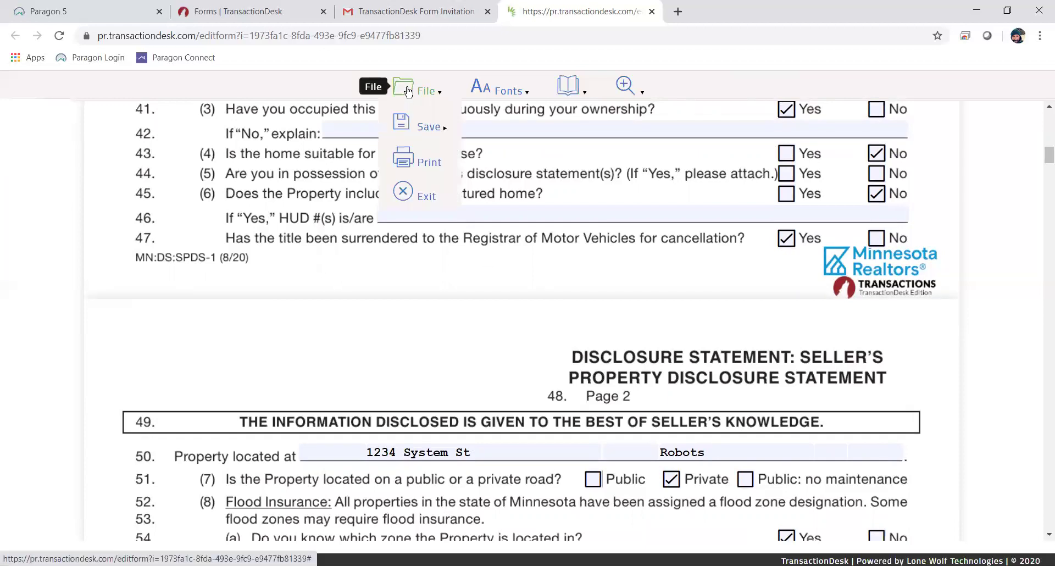
{"action": "mouse_move", "coordinate": [407, 126]}
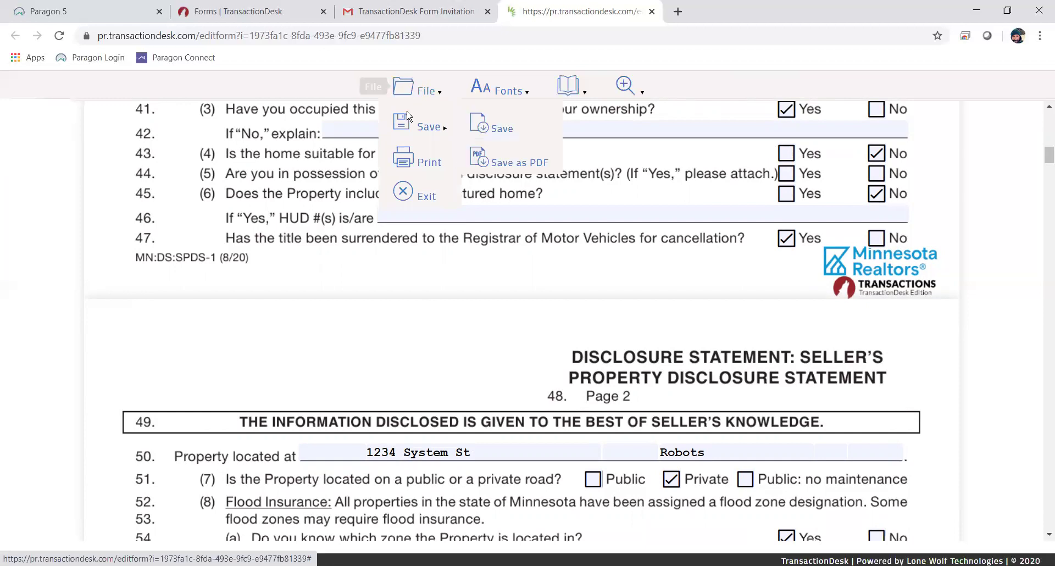
{"action": "left_click", "coordinate": [484, 128]}
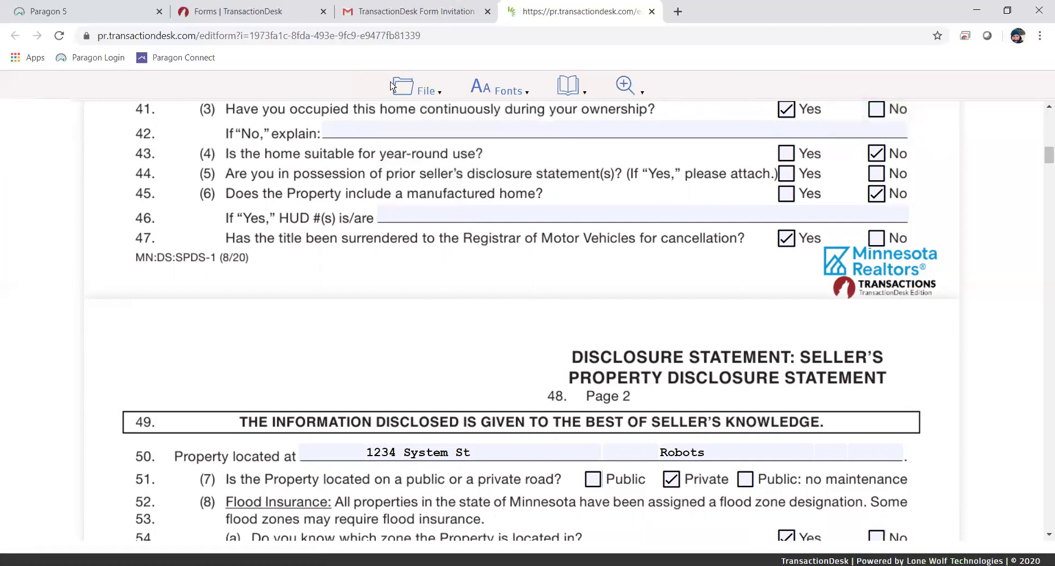
{"action": "mouse_move", "coordinate": [420, 99]}
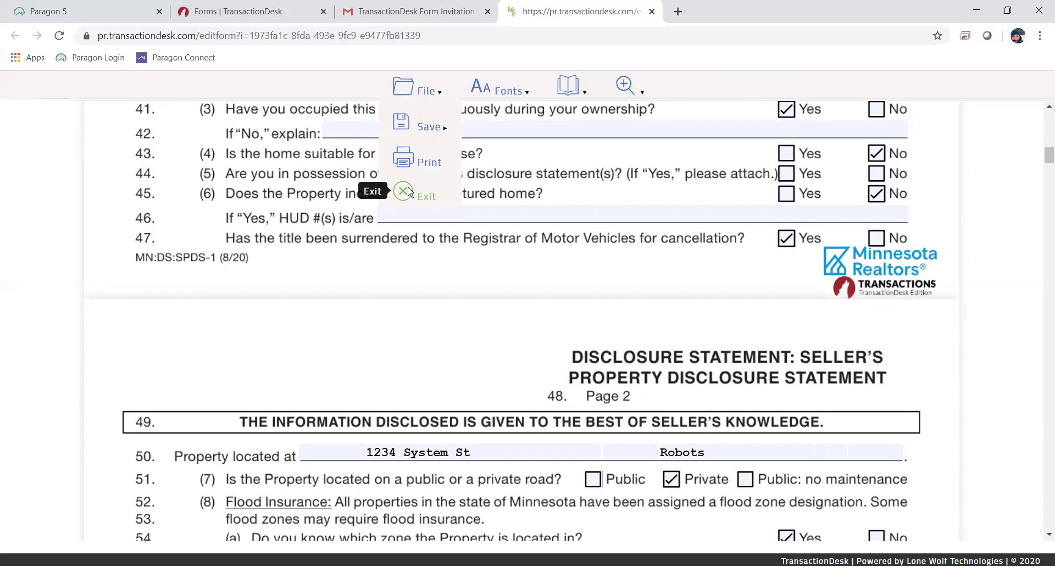
{"action": "left_click", "coordinate": [408, 191]}
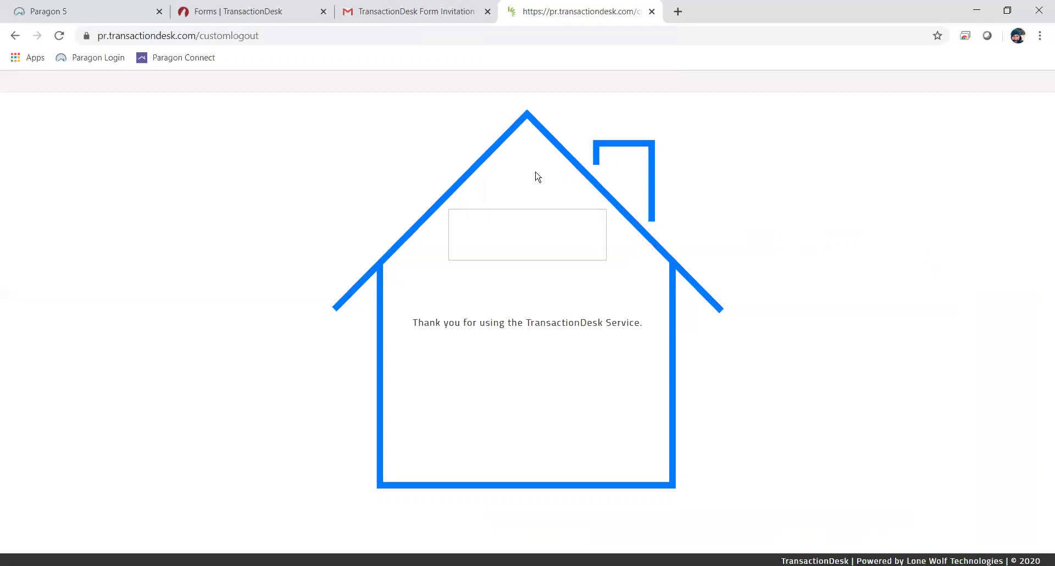
- Switch to the agent's Forms page and return to the top-level forms list
{"action": "left_click", "coordinate": [223, 12]}
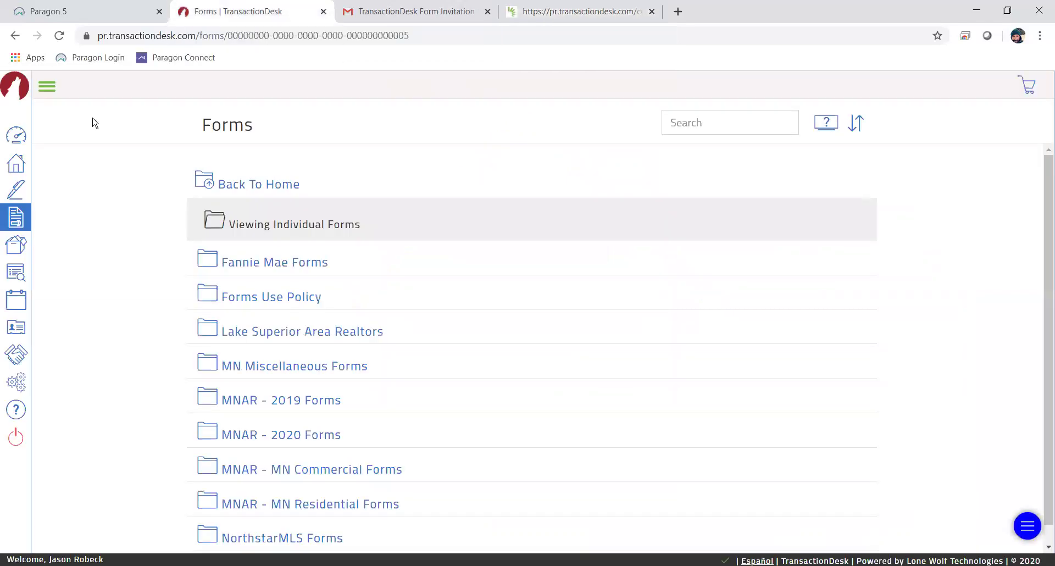
{"action": "left_click", "coordinate": [13, 211]}
{"action": "left_click", "coordinate": [47, 87]}
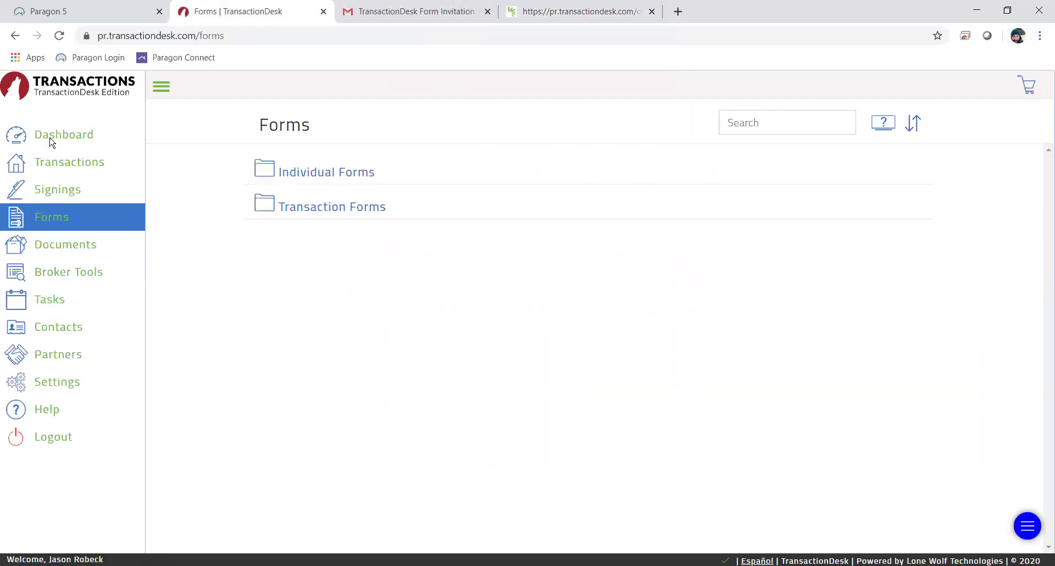
{"action": "left_click", "coordinate": [41, 217]}
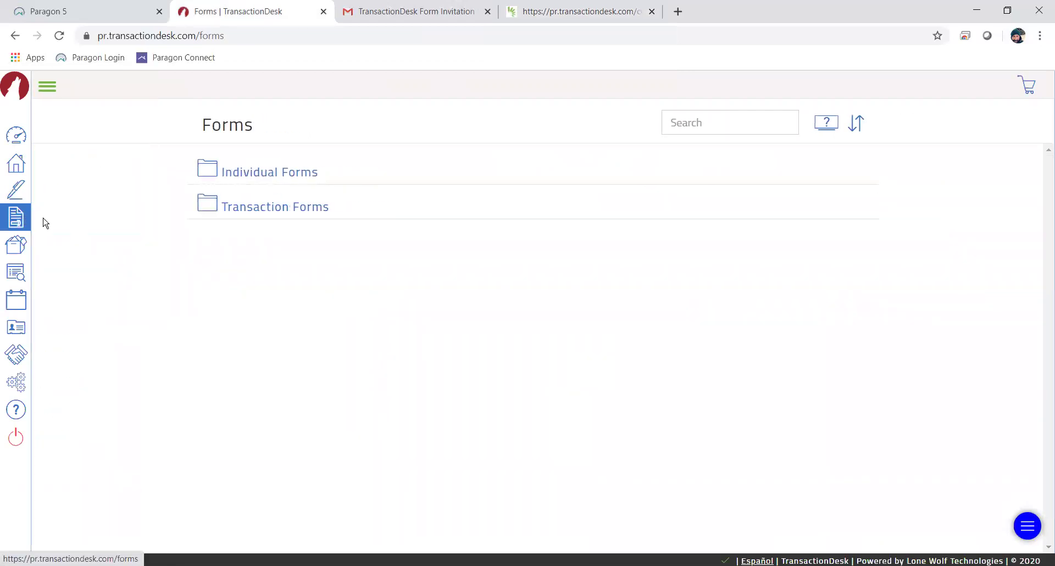
{"action": "left_click", "coordinate": [248, 206]}
{"action": "left_click", "coordinate": [250, 185]}
- Open Individual Forms > MNAR - MN Residential Forms > Seller's Property Disclosure Statement
{"action": "left_click", "coordinate": [236, 172]}
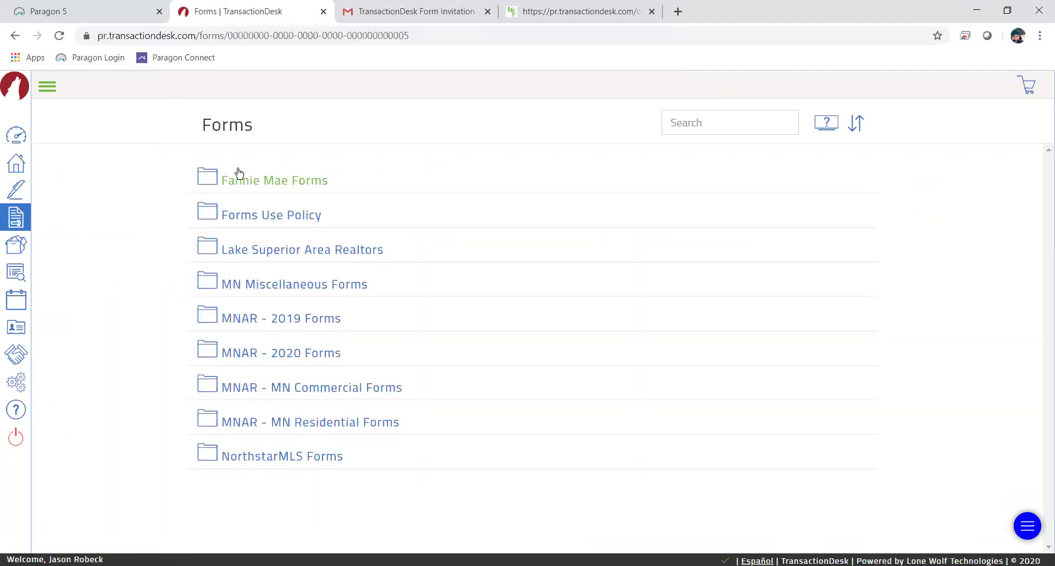
{"action": "scroll", "coordinate": [249, 355], "scroll_direction": "down", "scroll_amount": 1}
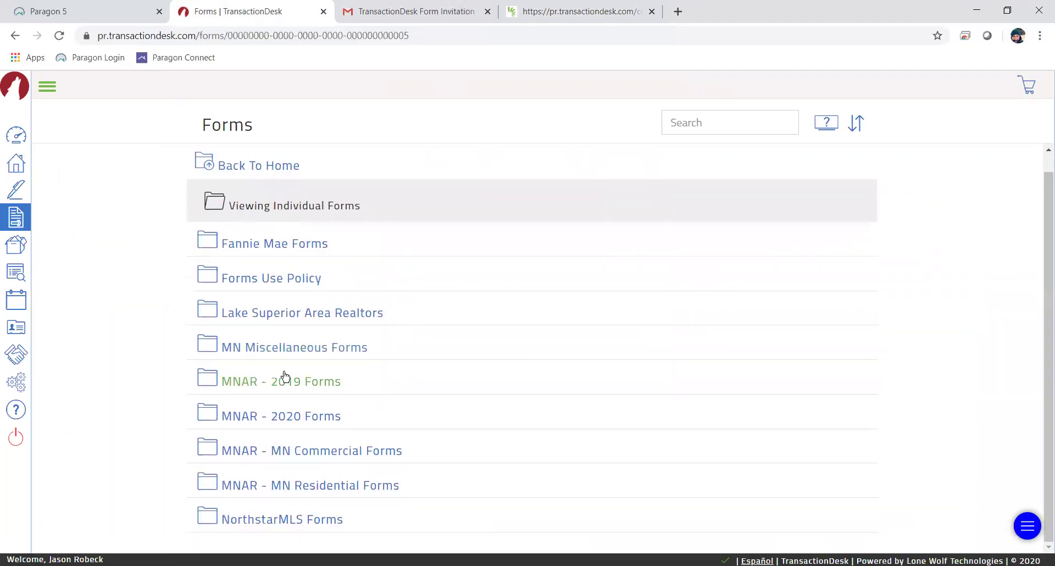
{"action": "left_click", "coordinate": [326, 485]}
{"action": "scroll", "coordinate": [468, 384], "scroll_direction": "down", "scroll_amount": 15}
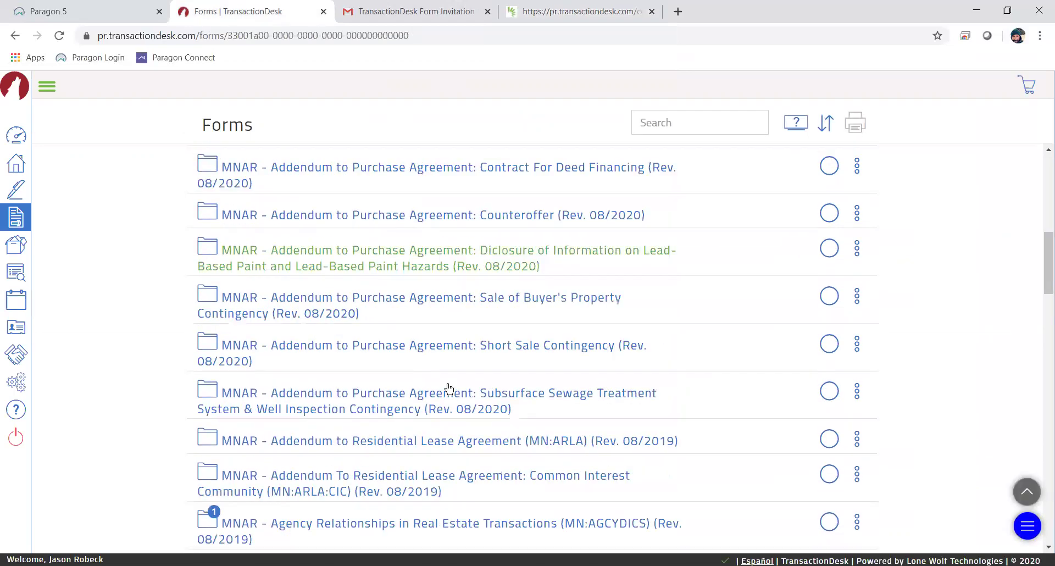
{"action": "scroll", "coordinate": [446, 388], "scroll_direction": "down", "scroll_amount": 10}
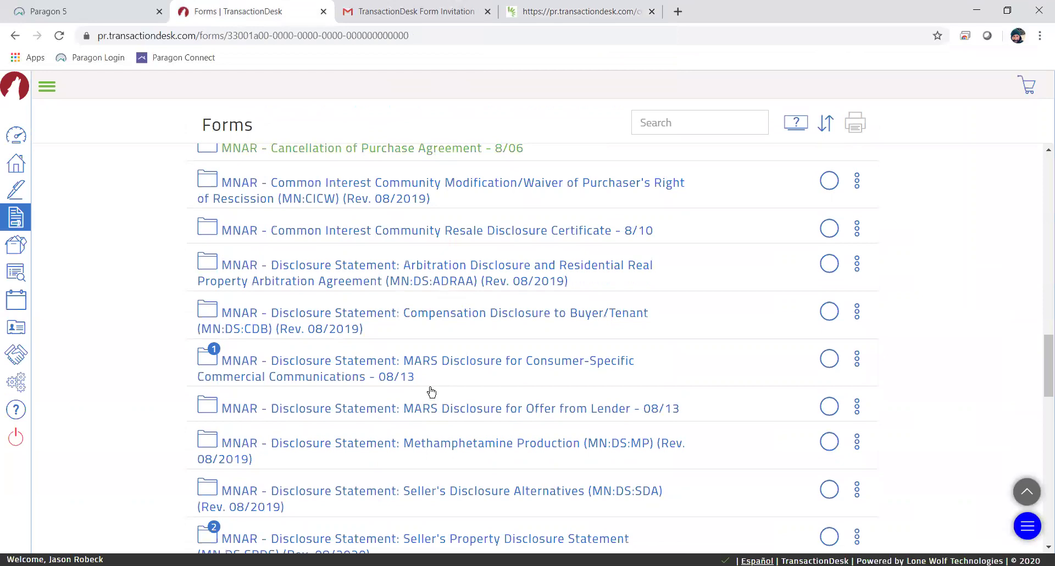
{"action": "scroll", "coordinate": [409, 388], "scroll_direction": "down", "scroll_amount": 1}
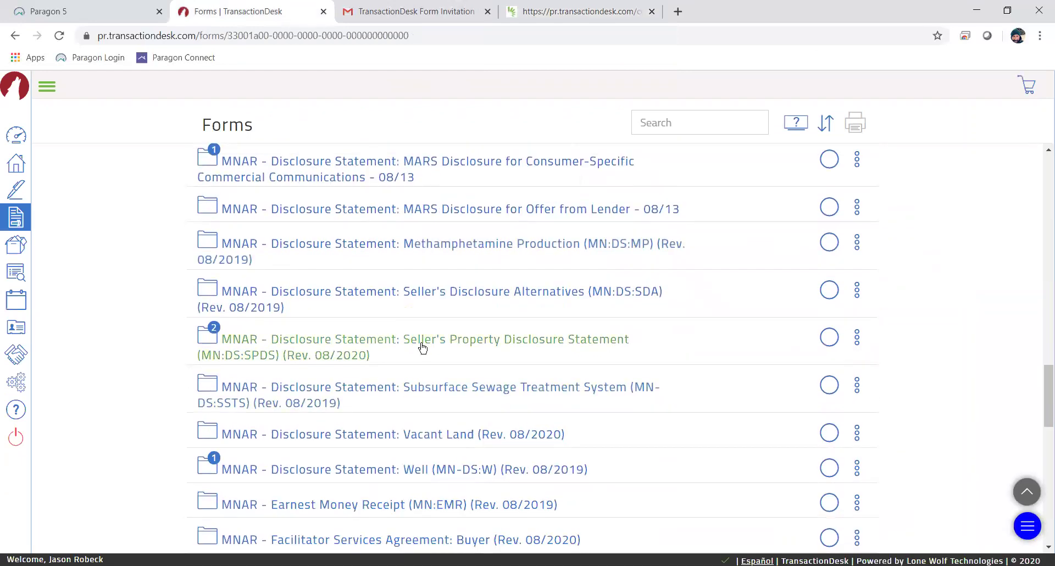
{"action": "left_click", "coordinate": [477, 343]}
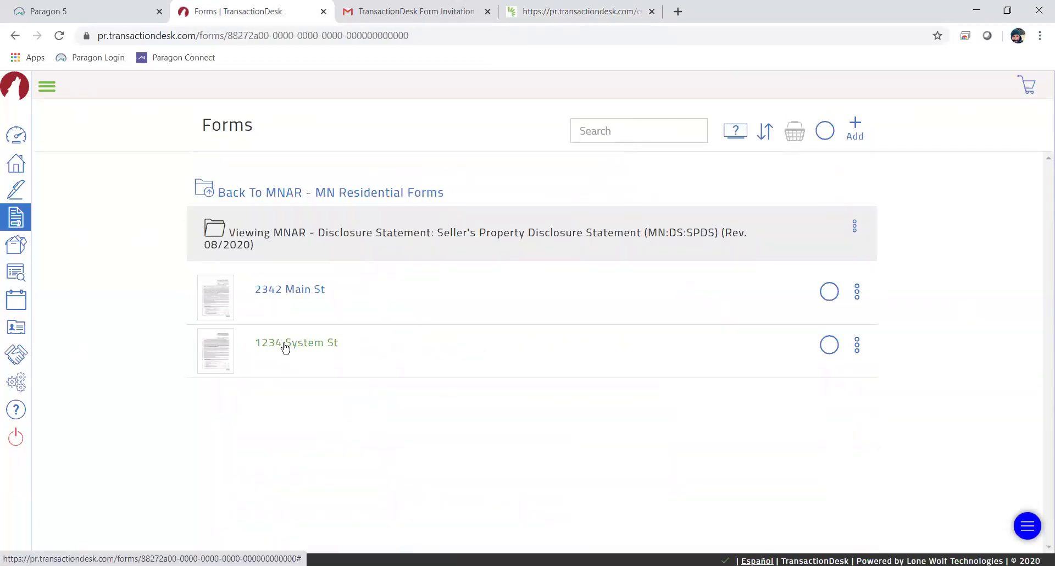
- Open the 1234 System St form and scroll through pages 1–3 to check the seller's answers
{"action": "left_click", "coordinate": [315, 348]}
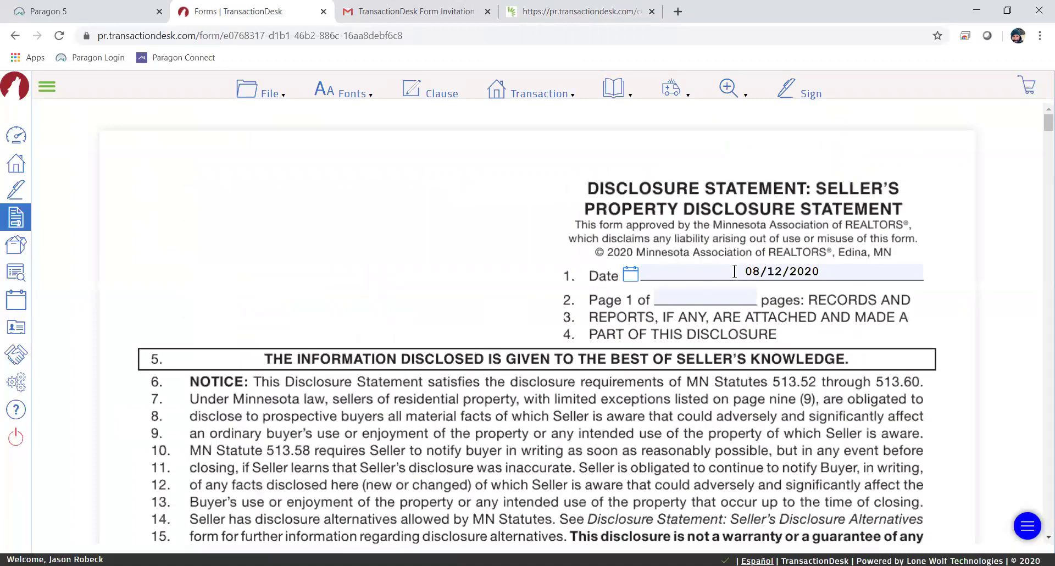
{"action": "scroll", "coordinate": [635, 303], "scroll_direction": "down", "scroll_amount": 10}
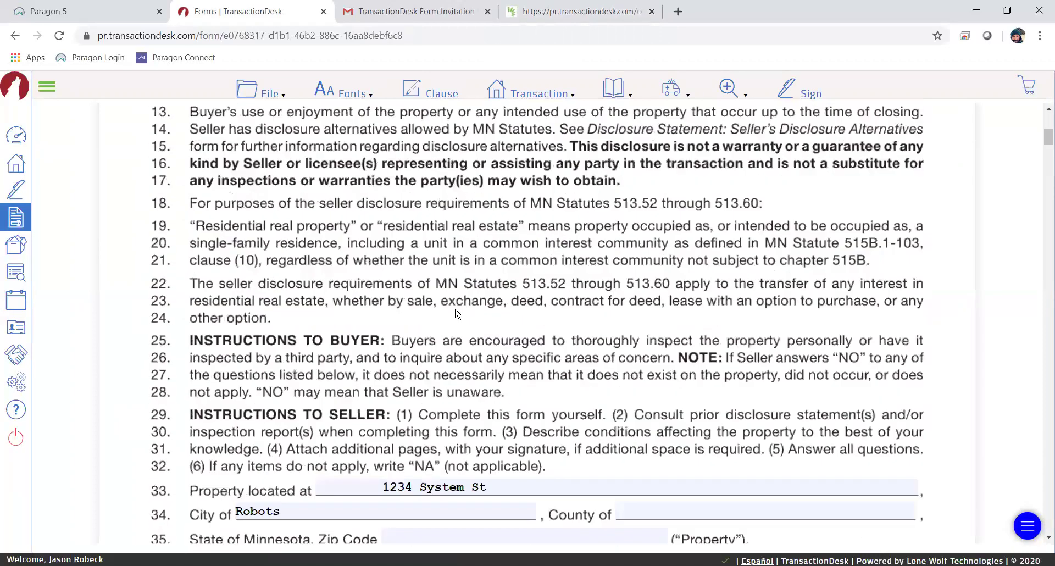
{"action": "scroll", "coordinate": [385, 358], "scroll_direction": "down", "scroll_amount": 9}
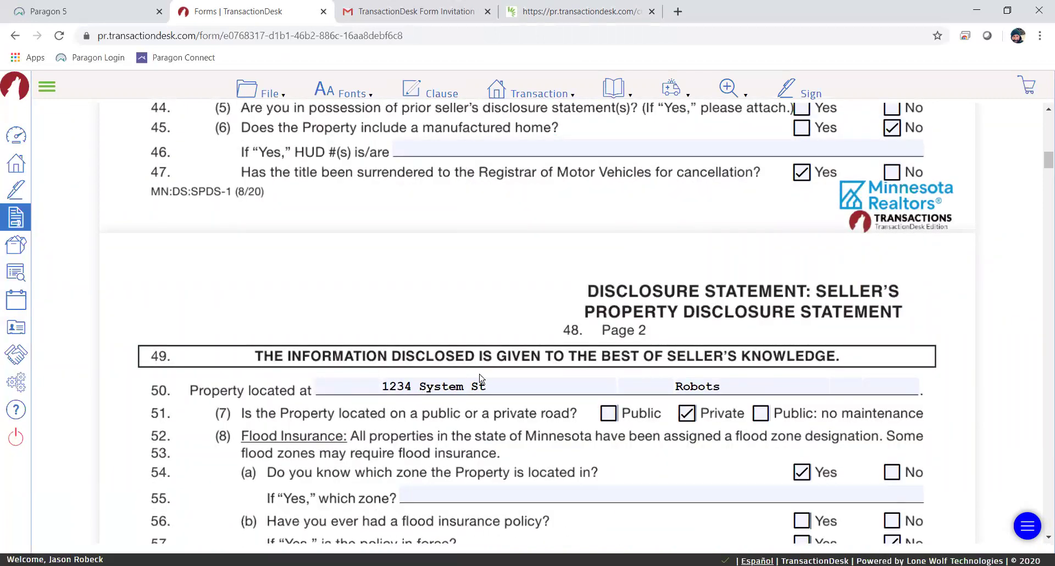
{"action": "scroll", "coordinate": [610, 305], "scroll_direction": "up", "scroll_amount": 4}
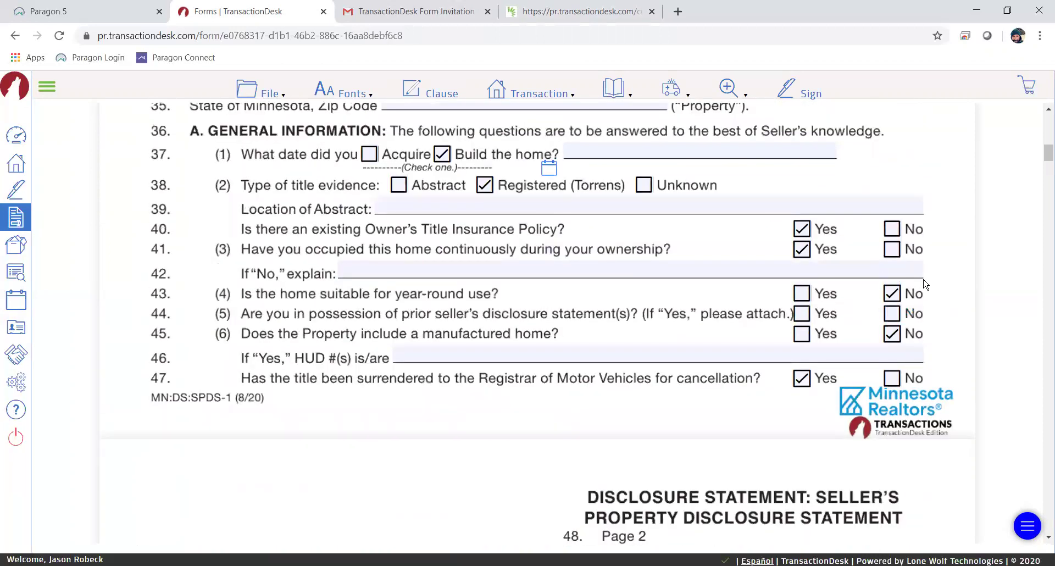
{"action": "scroll", "coordinate": [736, 351], "scroll_direction": "down", "scroll_amount": 8}
{"action": "scroll", "coordinate": [555, 339], "scroll_direction": "down", "scroll_amount": 10}
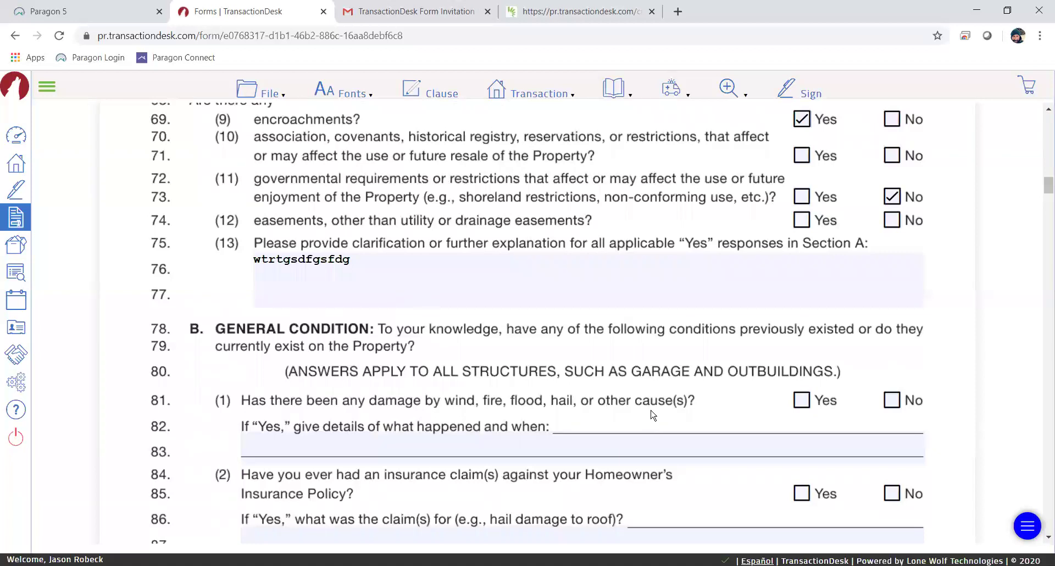
{"action": "scroll", "coordinate": [653, 413], "scroll_direction": "down", "scroll_amount": 10}
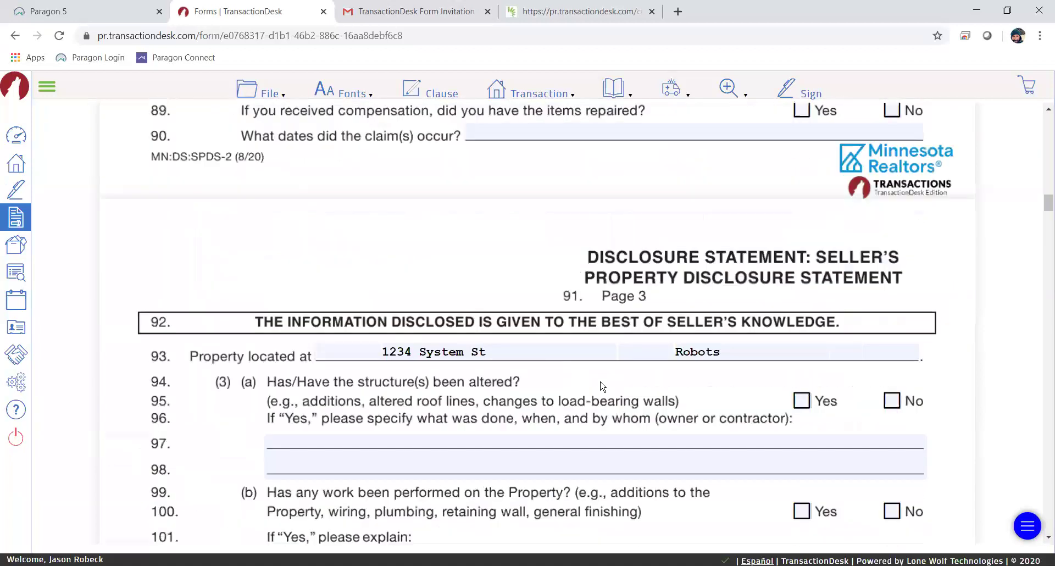
{"action": "scroll", "coordinate": [582, 383], "scroll_direction": "up", "scroll_amount": 20}
{"action": "scroll", "coordinate": [603, 386], "scroll_direction": "up", "scroll_amount": 20}
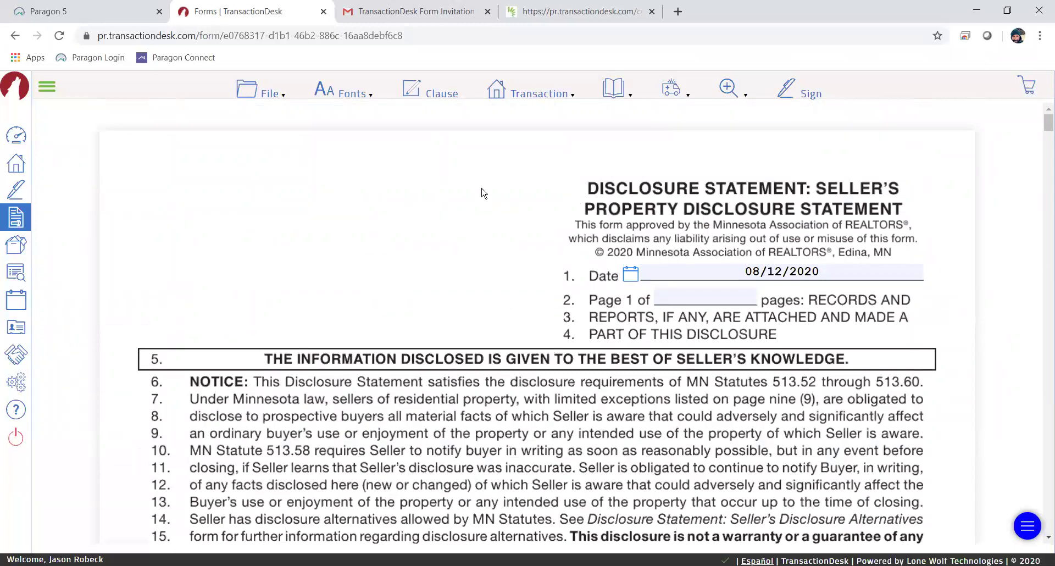
- Show the File dropdown in the 1234 System St form's toolbar
{"action": "left_click", "coordinate": [283, 90]}
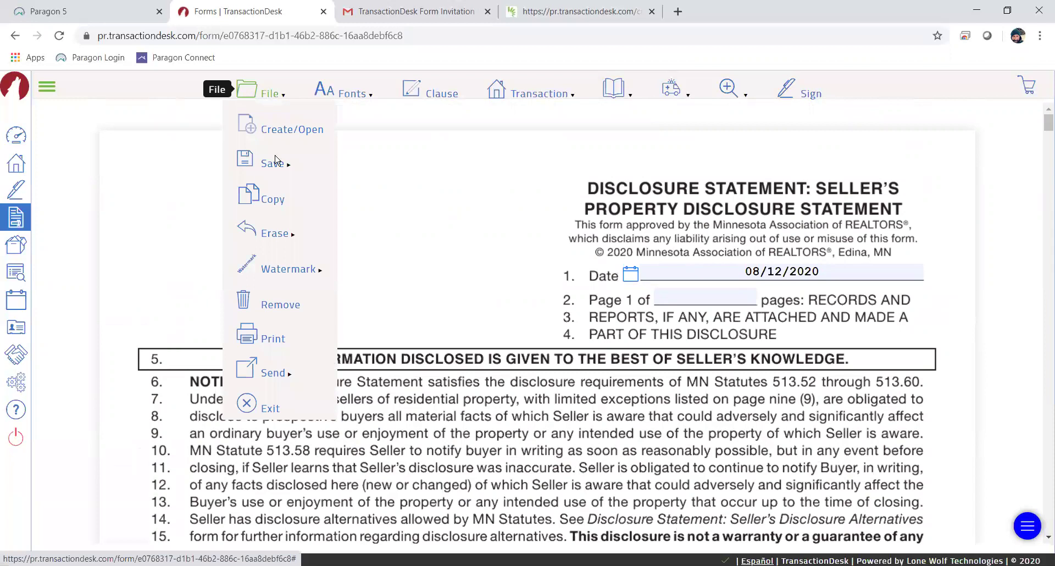
{"action": "mouse_move", "coordinate": [536, 94]}
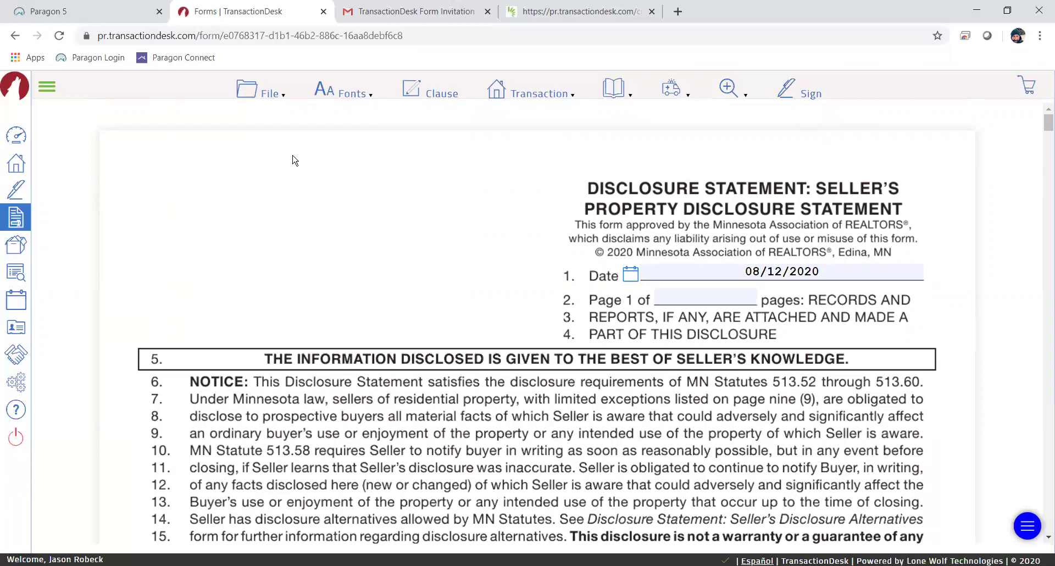
{"action": "left_click", "coordinate": [271, 95]}
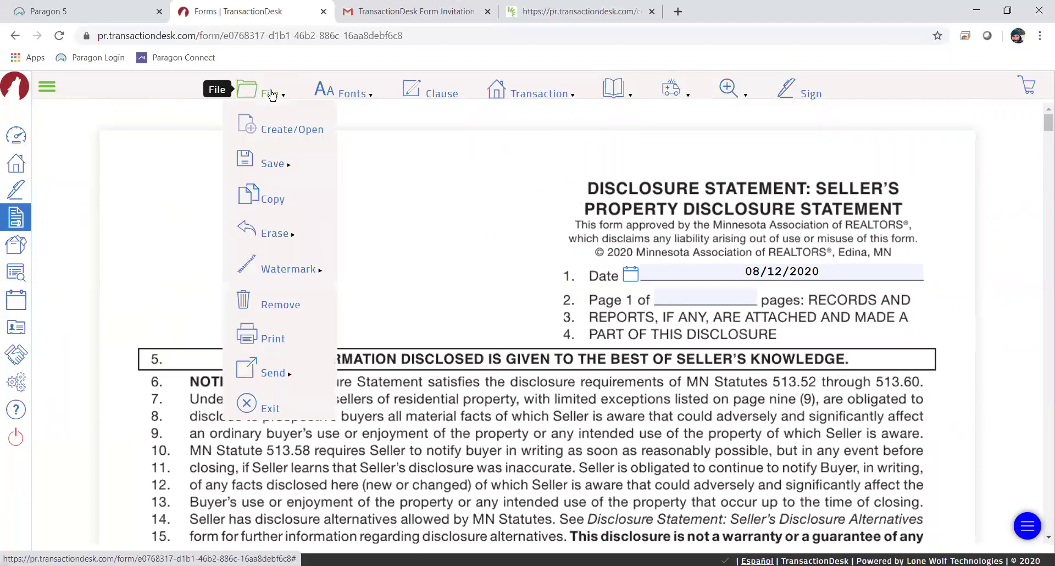